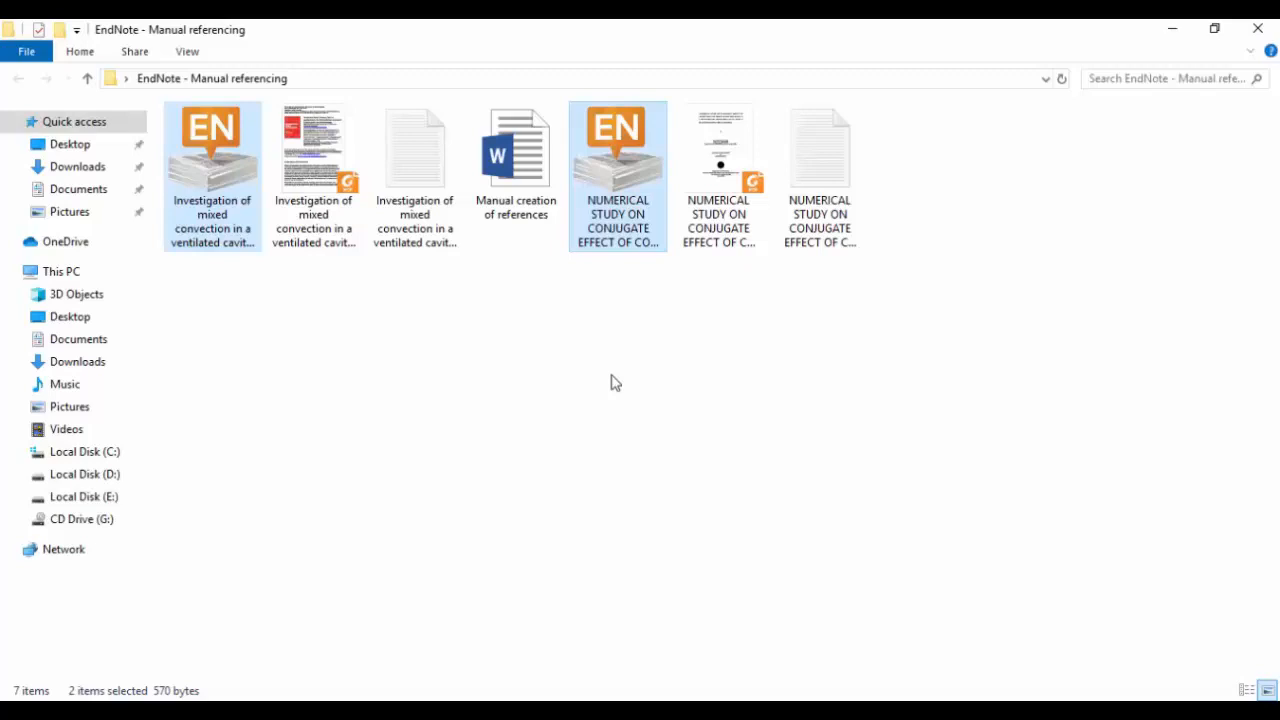
# - View the first page of the mixed convection article PDF, and return to the thesis PDF
pyautogui.click(615, 383)
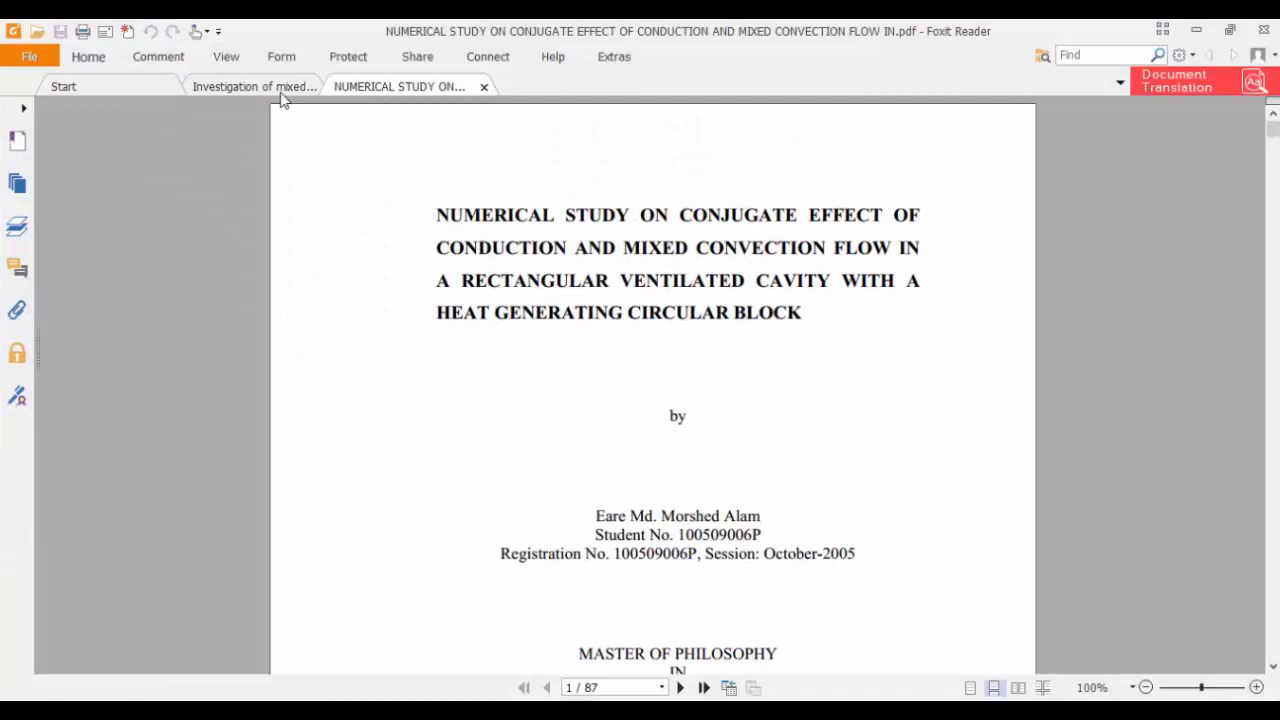
pyautogui.click(280, 87)
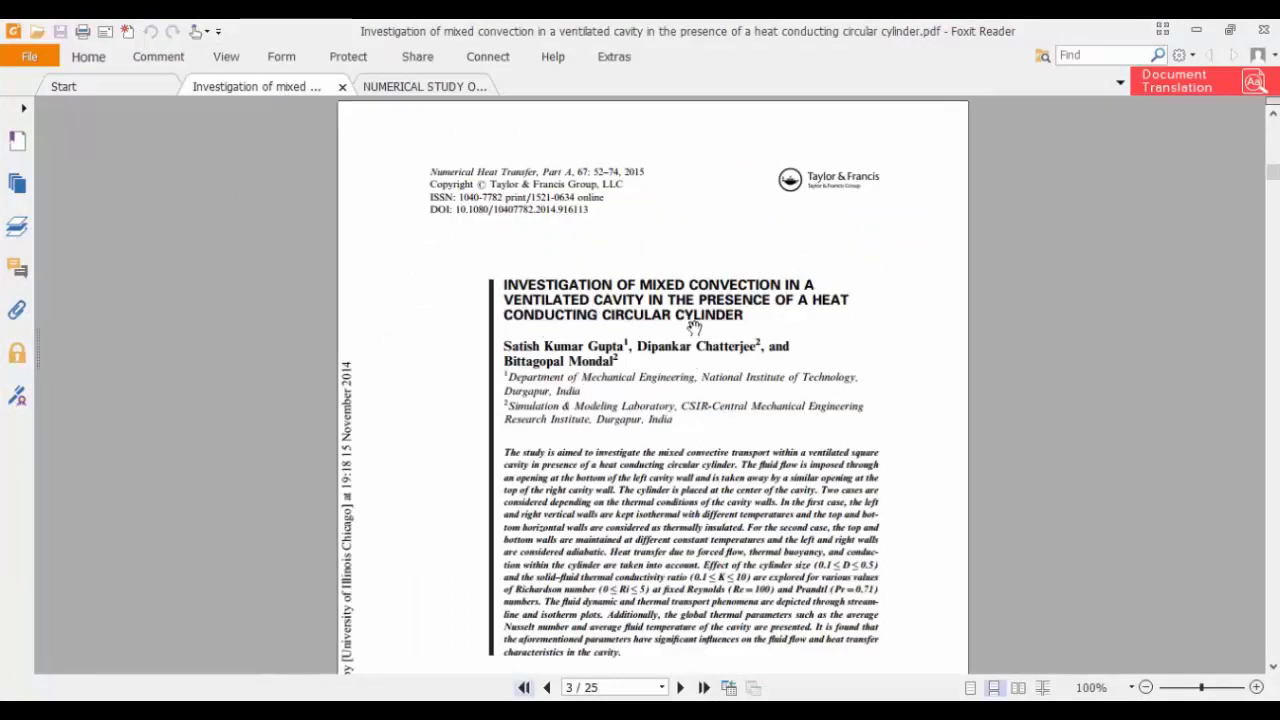
pyautogui.click(450, 88)
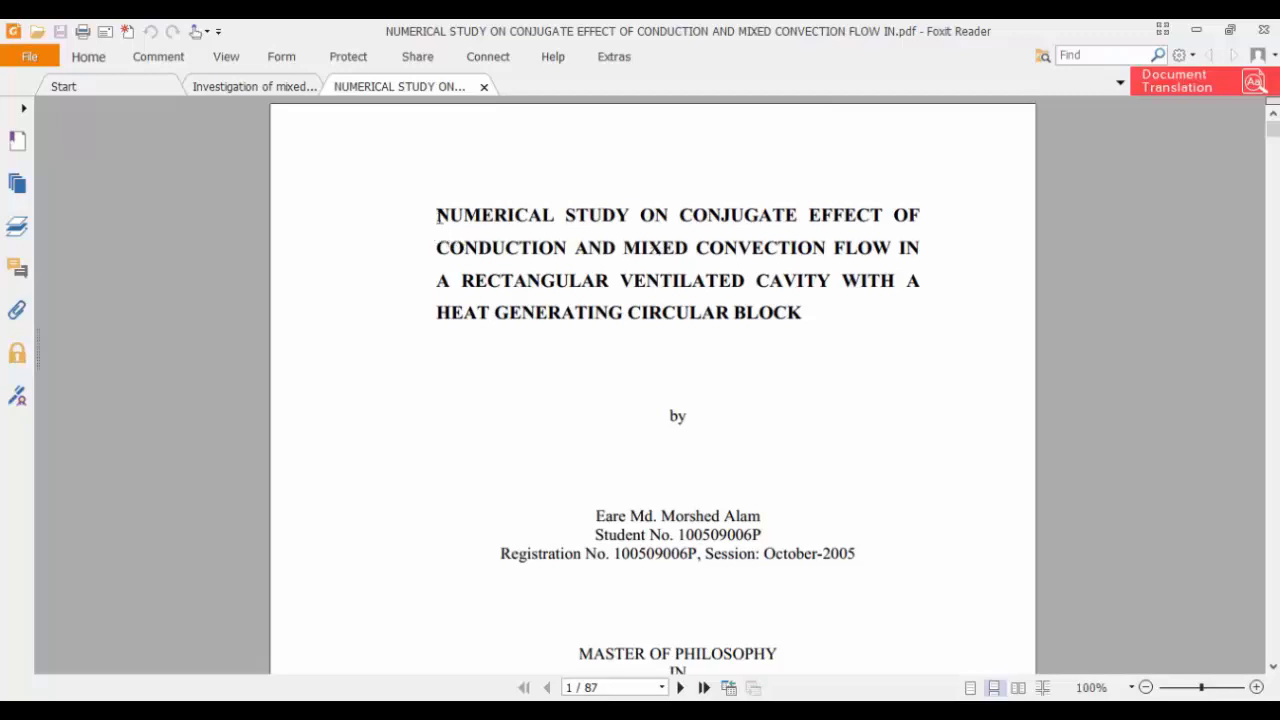
# - Examine the thesis title page for its title, author, degree, department, university and year
pyautogui.moveTo(436, 215); pyautogui.dragTo(806, 312)
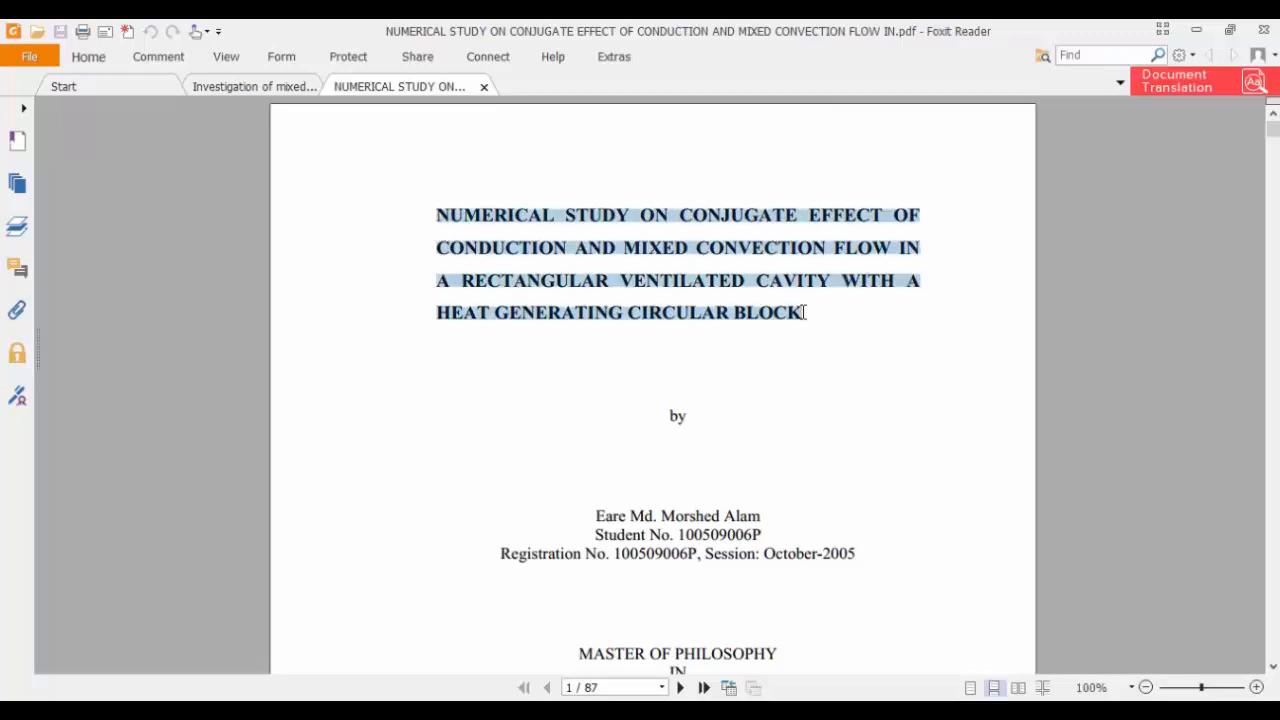
pyautogui.moveTo(594, 516); pyautogui.dragTo(766, 517)
pyautogui.scroll(-3, 788, 437)
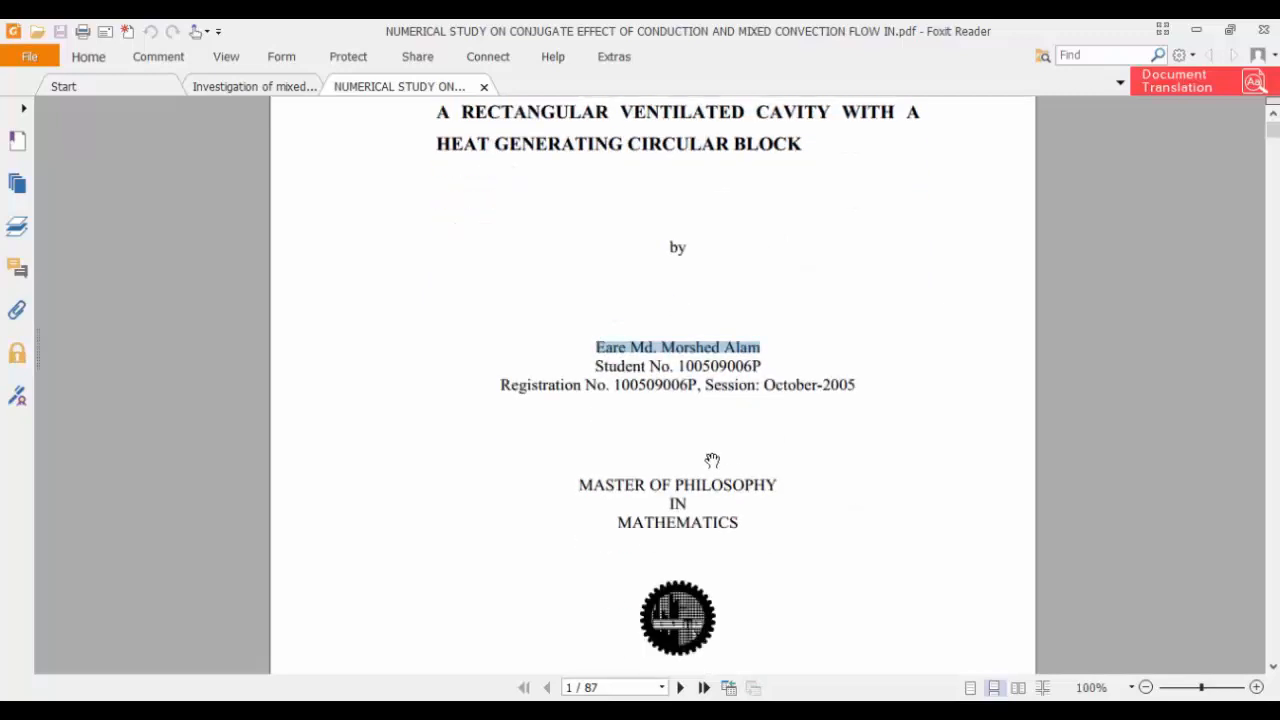
pyautogui.moveTo(578, 484); pyautogui.dragTo(783, 480)
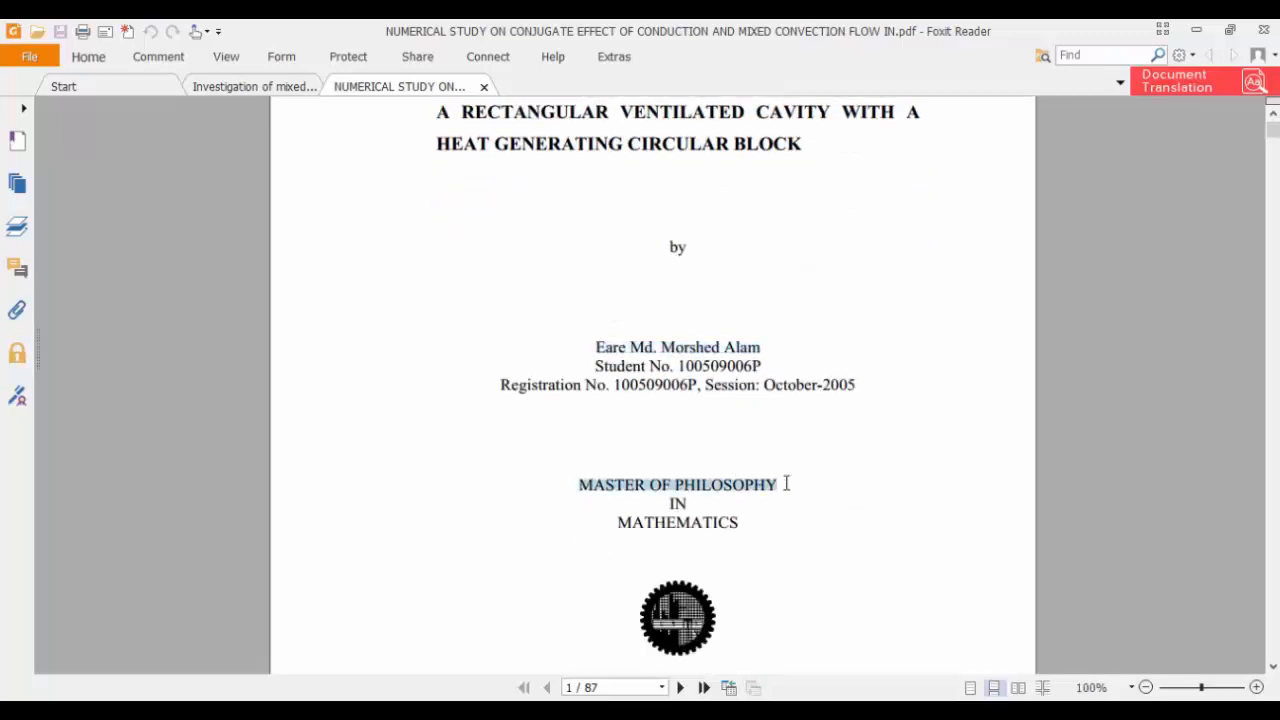
pyautogui.scroll(-3, 771, 469)
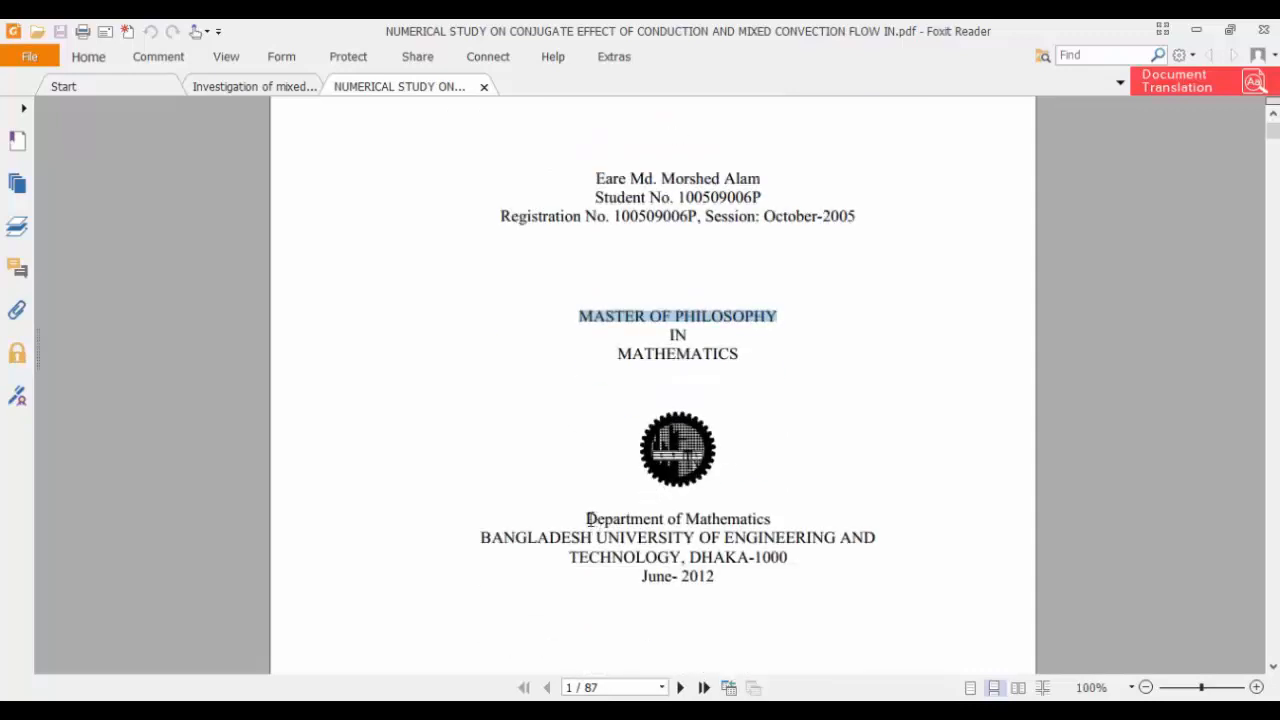
pyautogui.moveTo(587, 519); pyautogui.dragTo(772, 514)
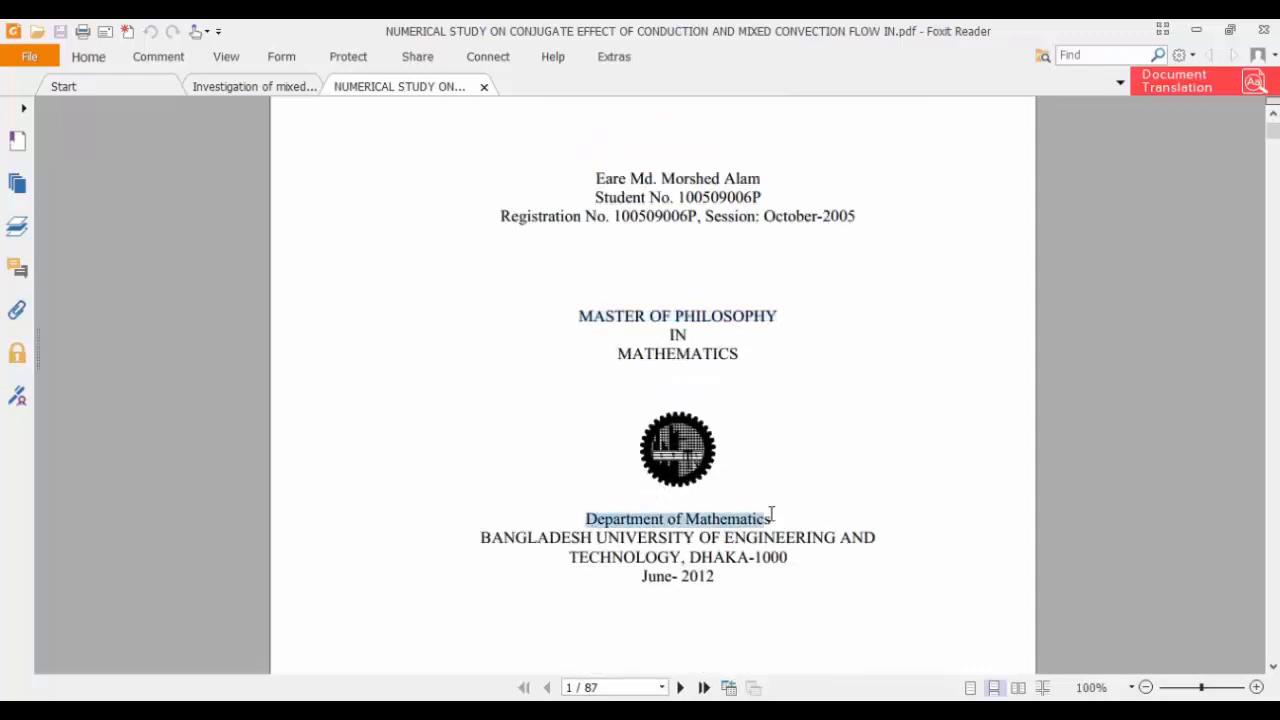
pyautogui.click(492, 538)
pyautogui.moveTo(492, 538); pyautogui.dragTo(872, 538)
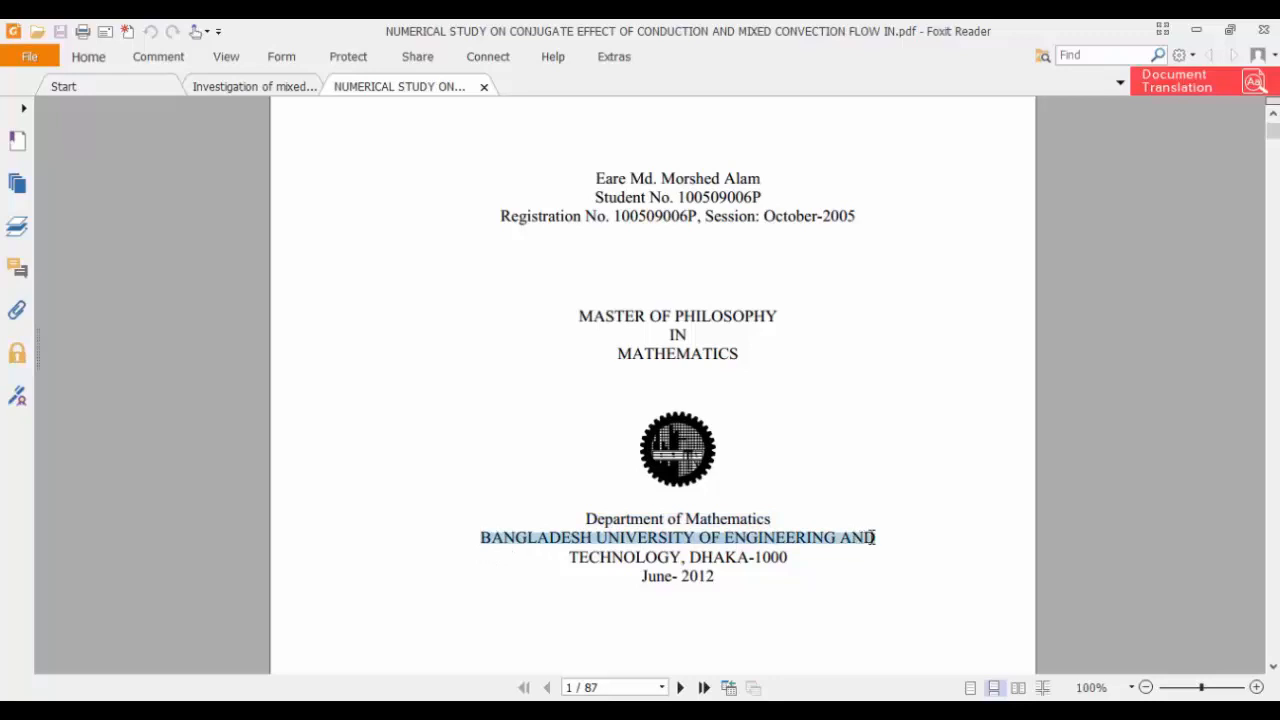
pyautogui.doubleClick(704, 576)
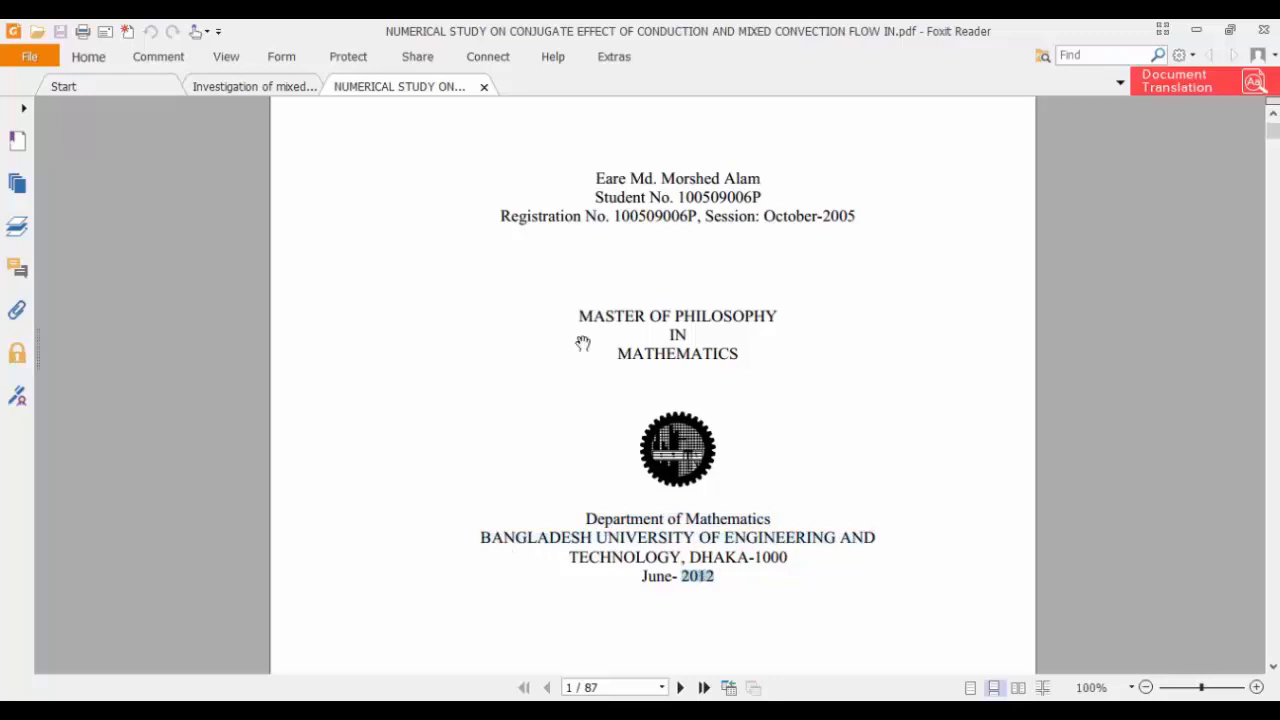
# - Examine the article's title, first author and journal details, and bring up the thesis's prepared Notepad notes
pyautogui.click(275, 86)
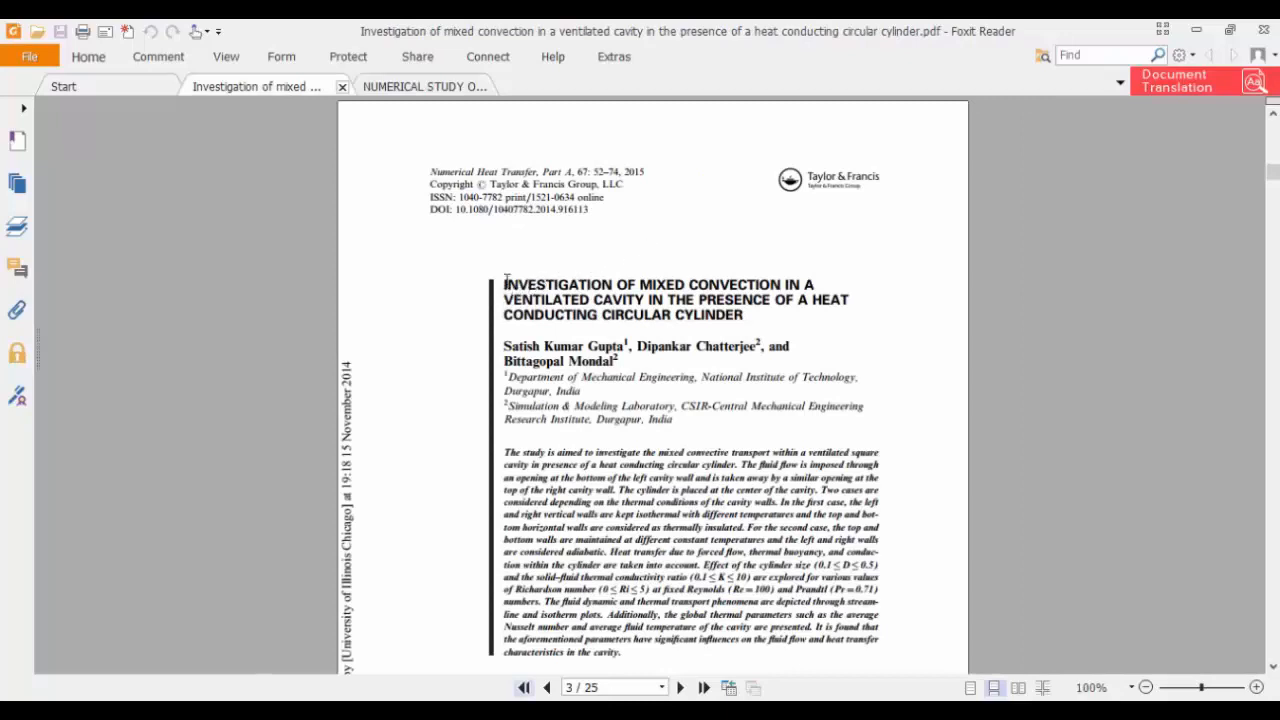
pyautogui.moveTo(505, 282); pyautogui.dragTo(788, 318)
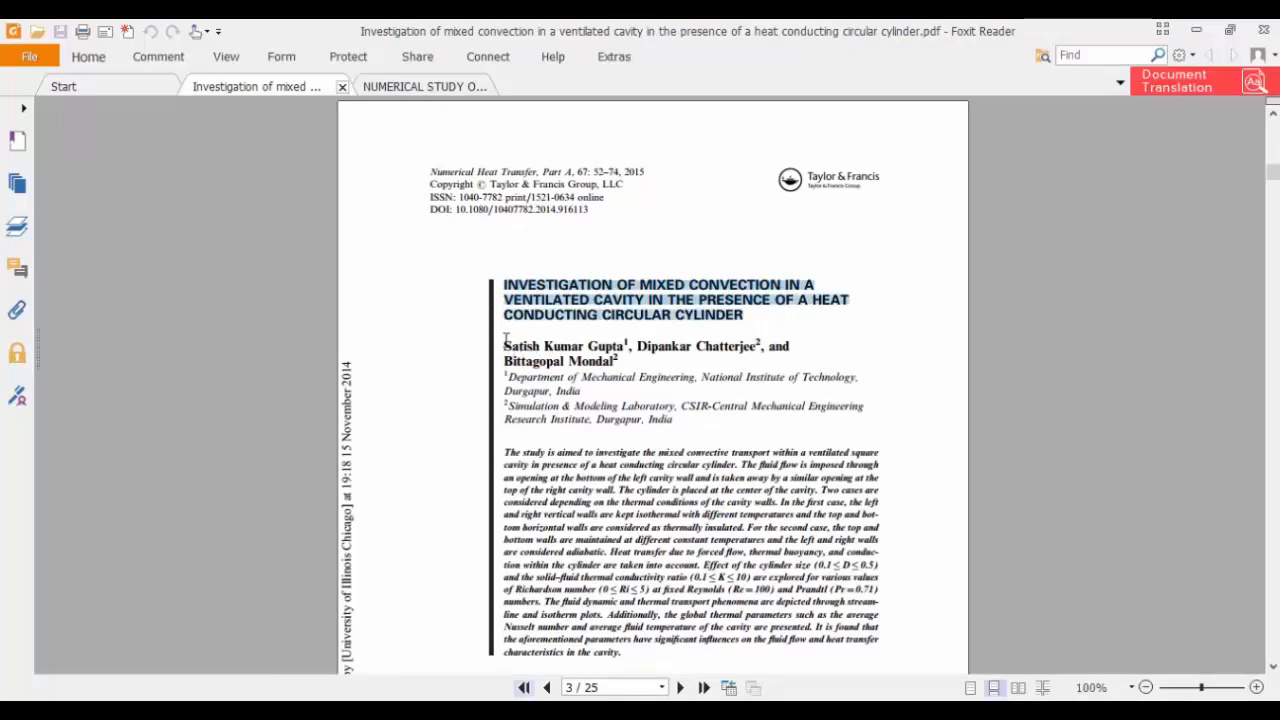
pyautogui.moveTo(506, 339); pyautogui.dragTo(624, 352)
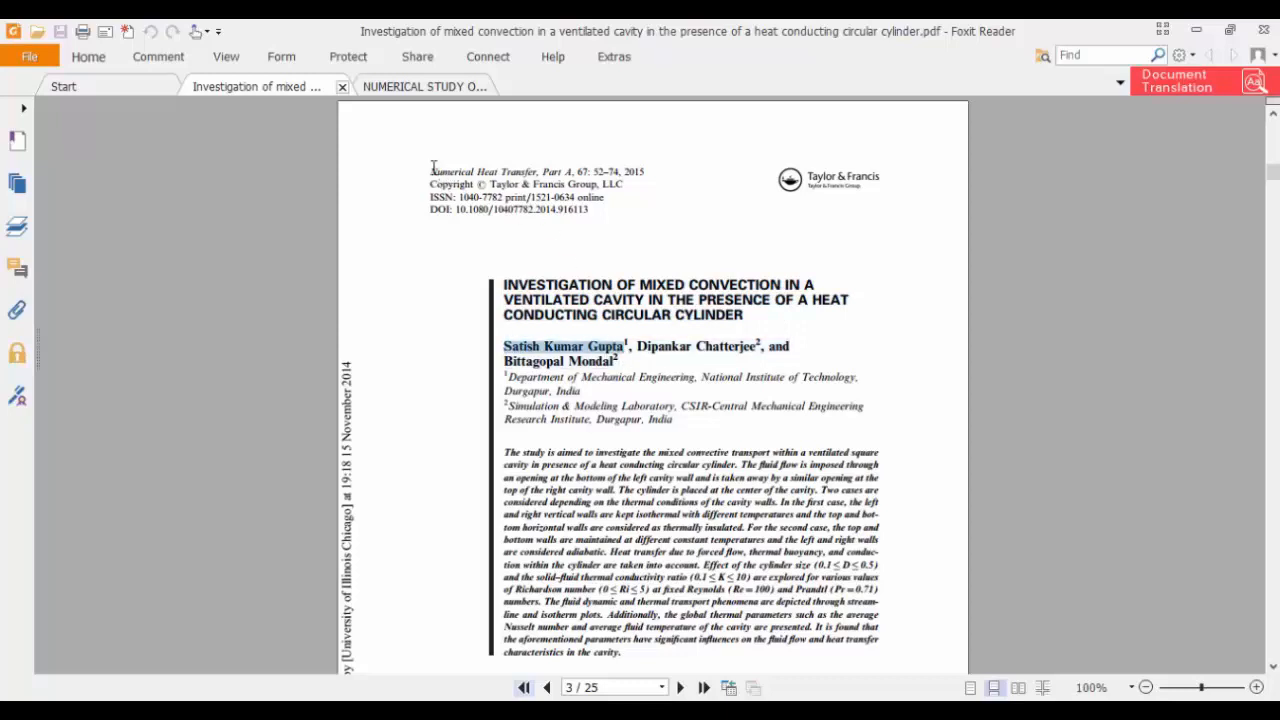
pyautogui.moveTo(431, 170); pyautogui.dragTo(621, 170)
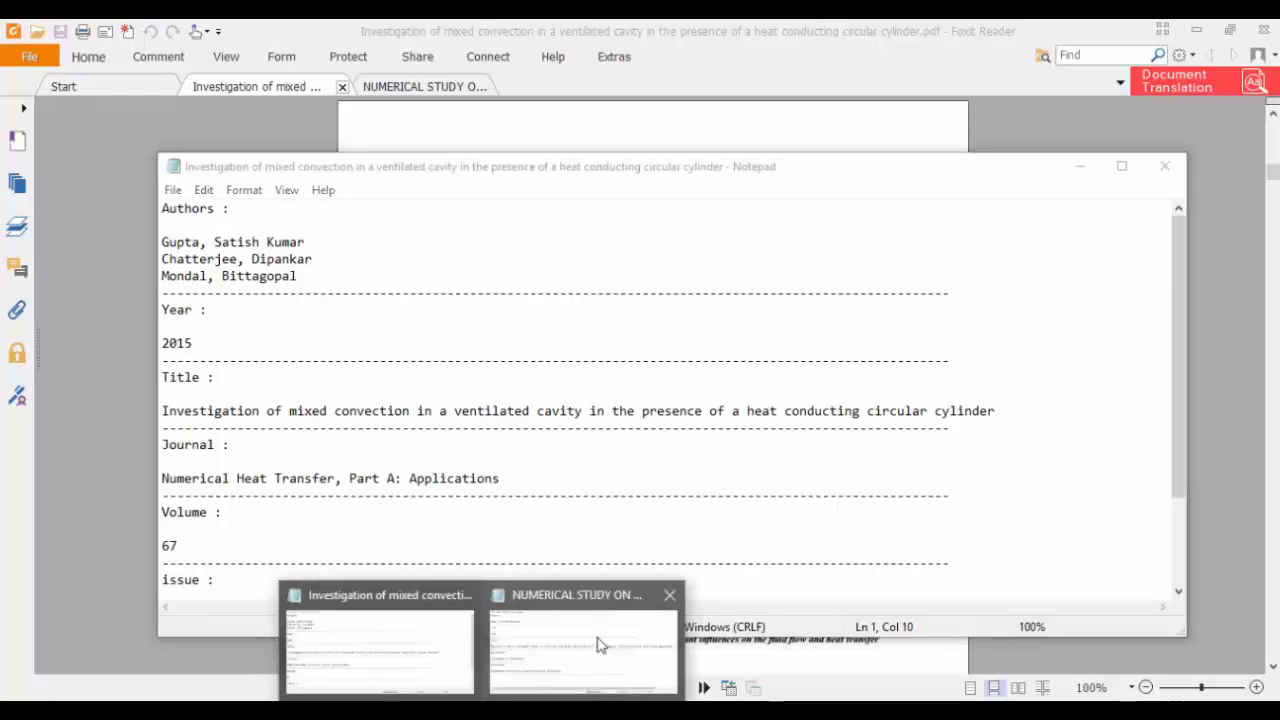
pyautogui.click(600, 643)
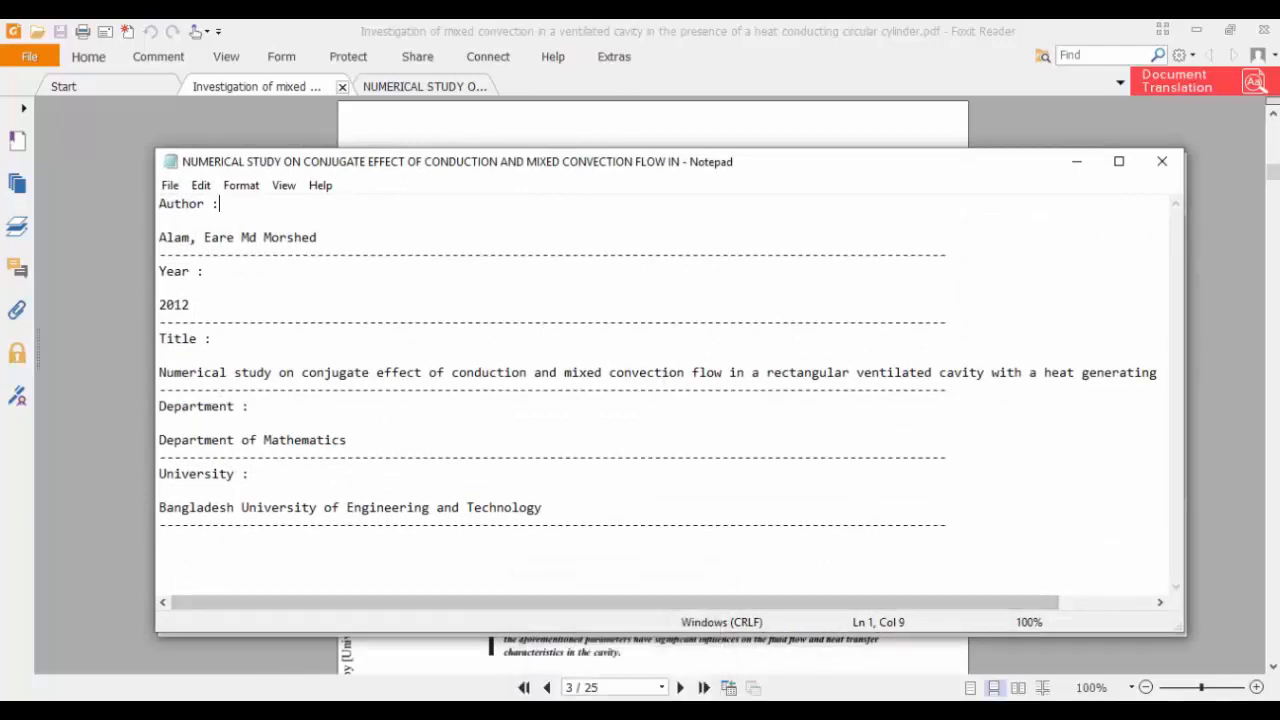
# - Switch to the EndNote library and create a new reference with the type Journal Article
pyautogui.click(616, 708)
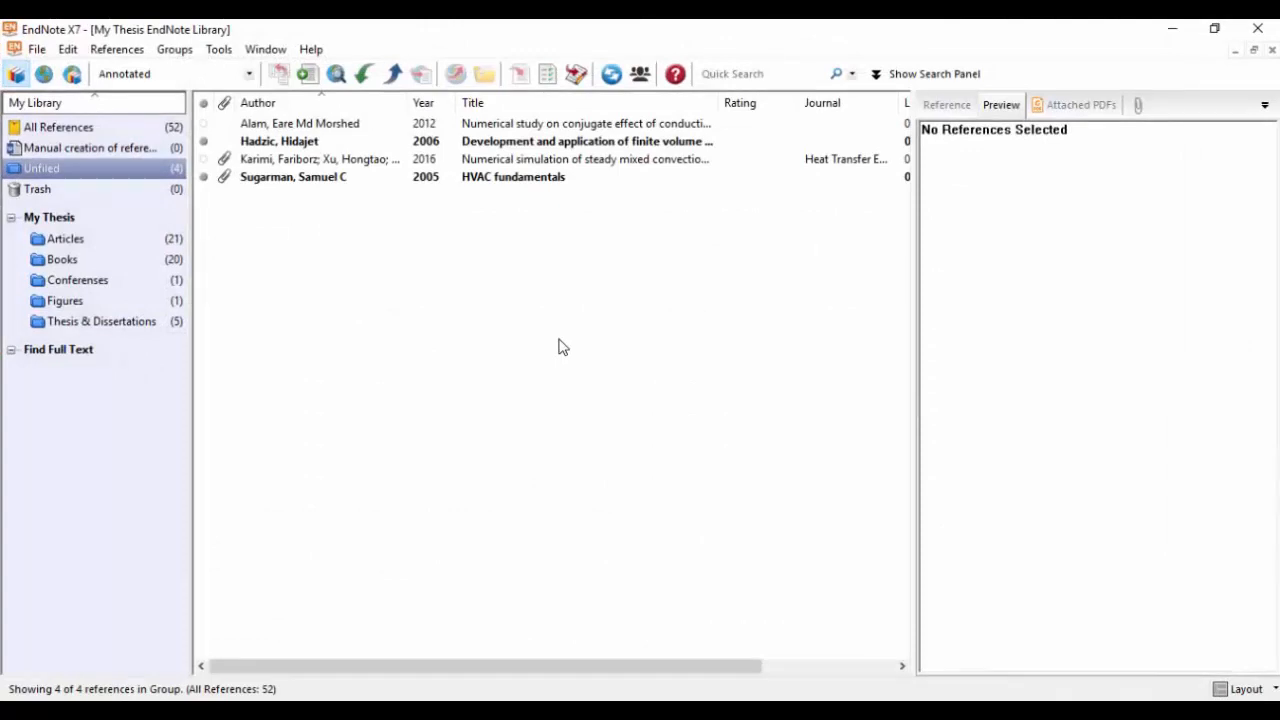
pyautogui.click(307, 73)
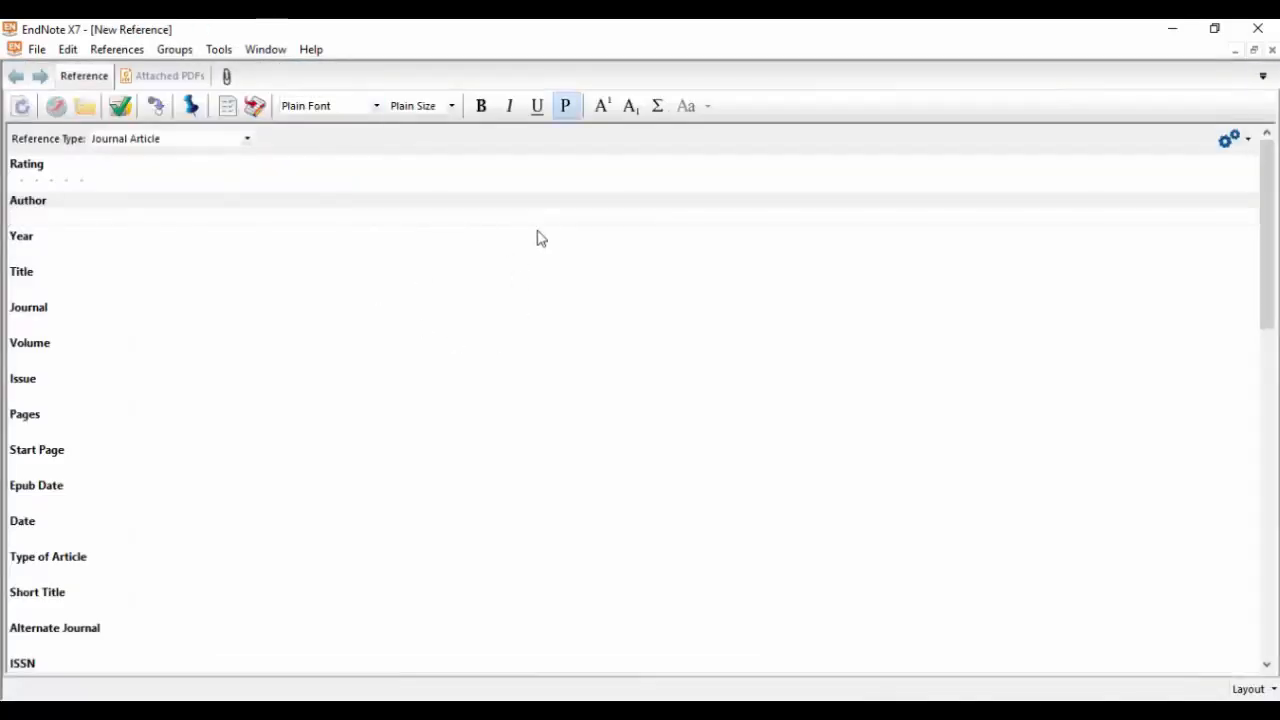
pyautogui.click(247, 139)
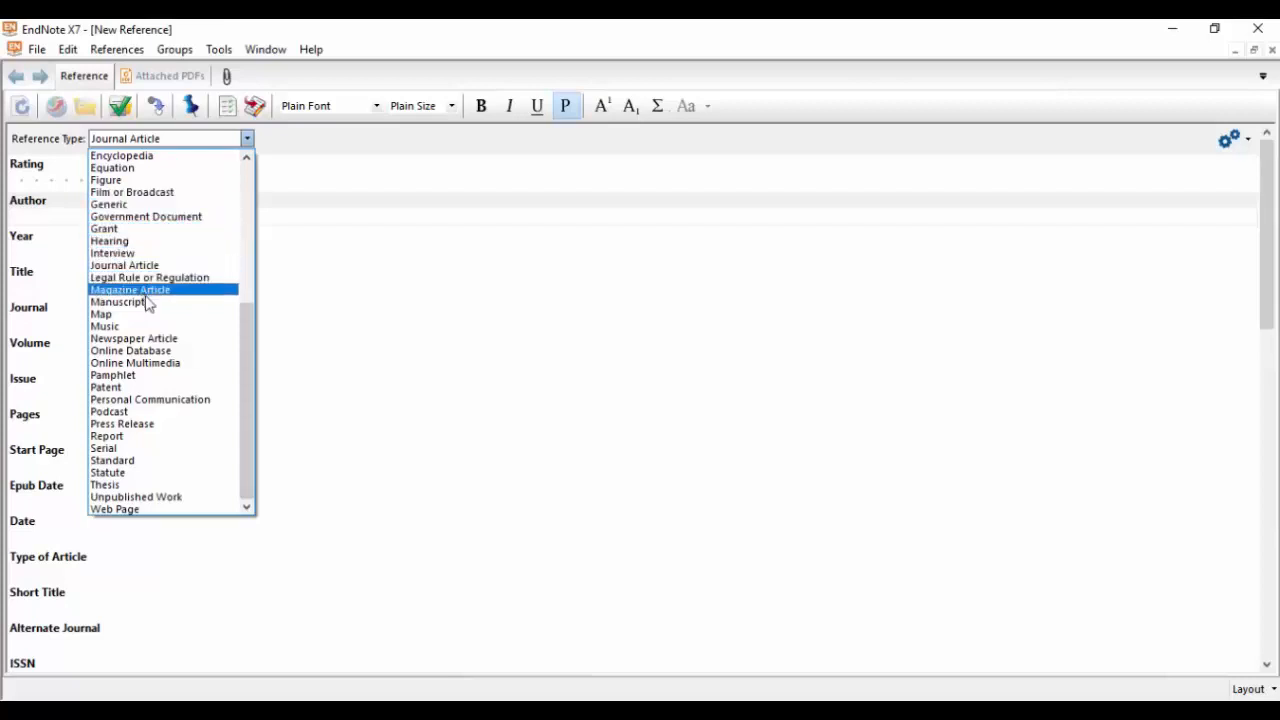
pyautogui.scroll(4, 177, 258)
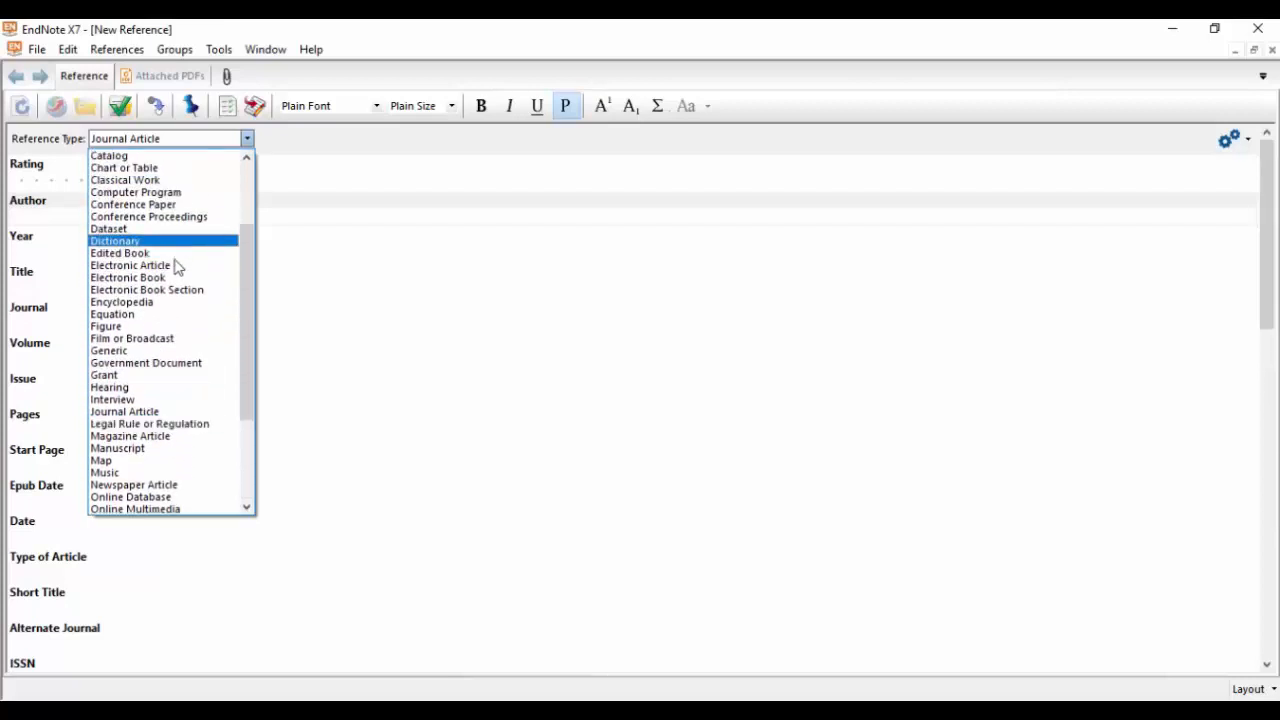
pyautogui.scroll(-4, 177, 258)
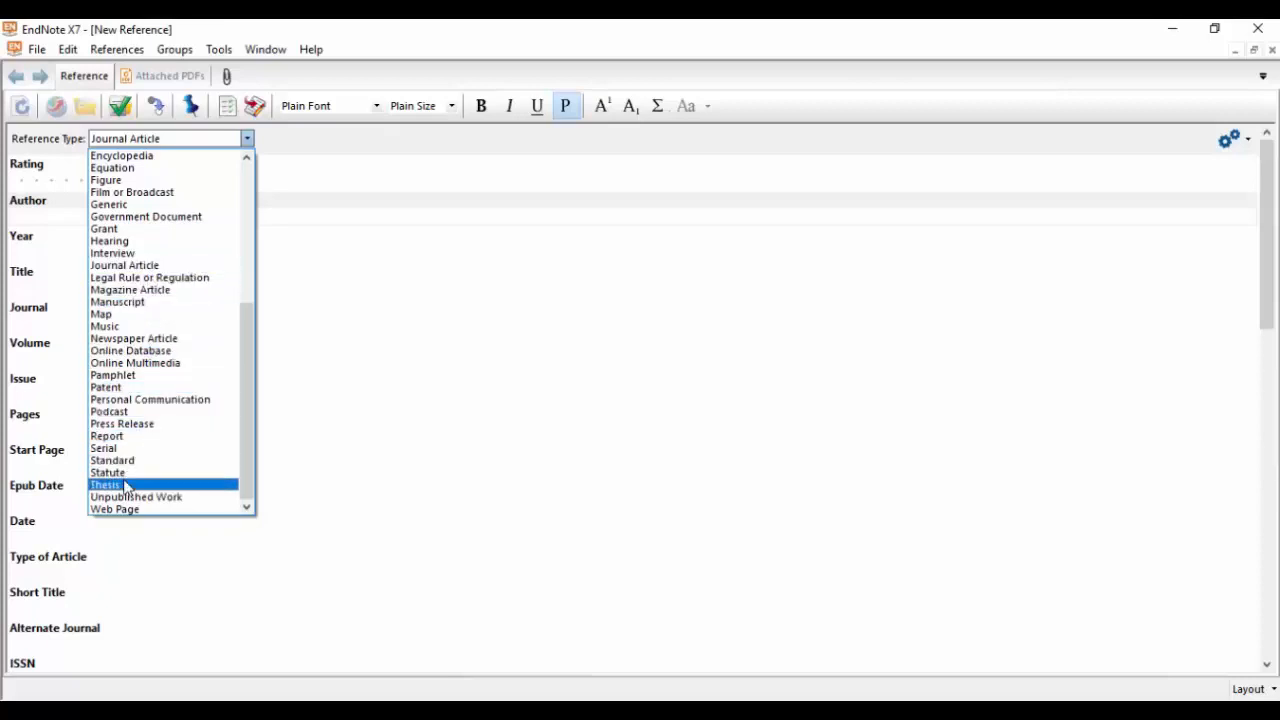
pyautogui.click(154, 268)
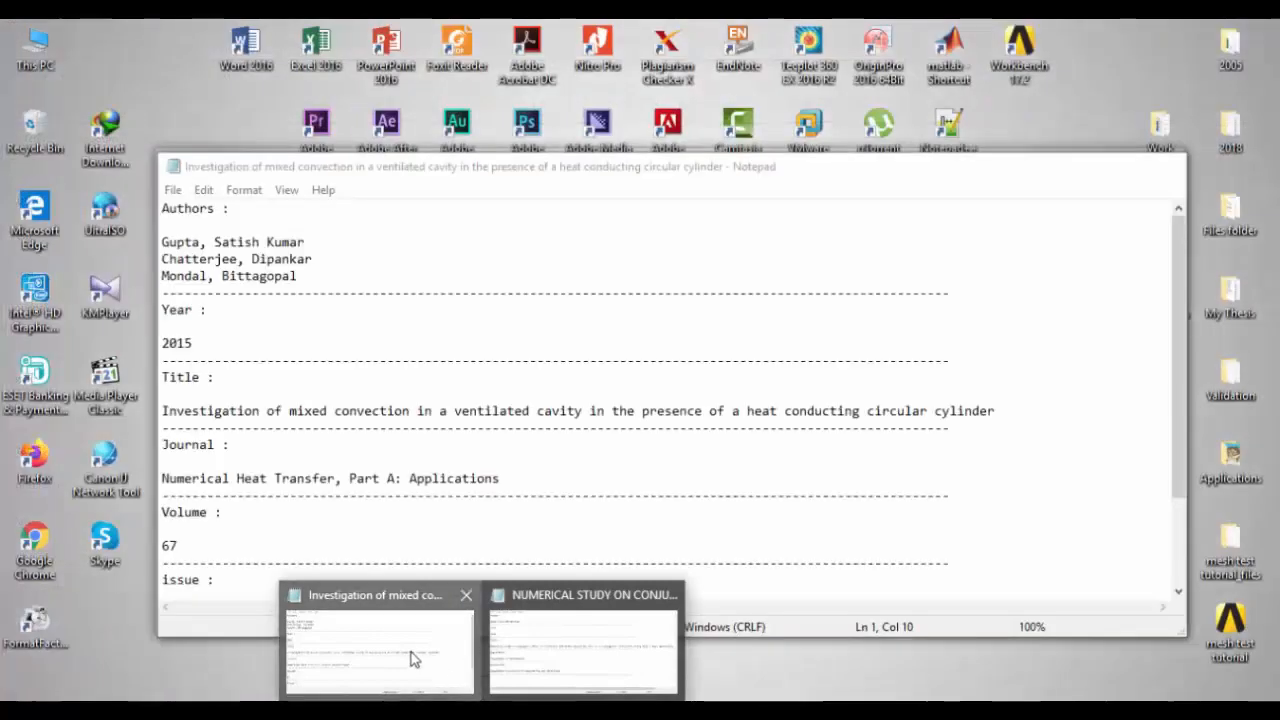
# - Copy the three author names from the article's Notepad notes into the new reference's Author field in EndNote
pyautogui.click(414, 657)
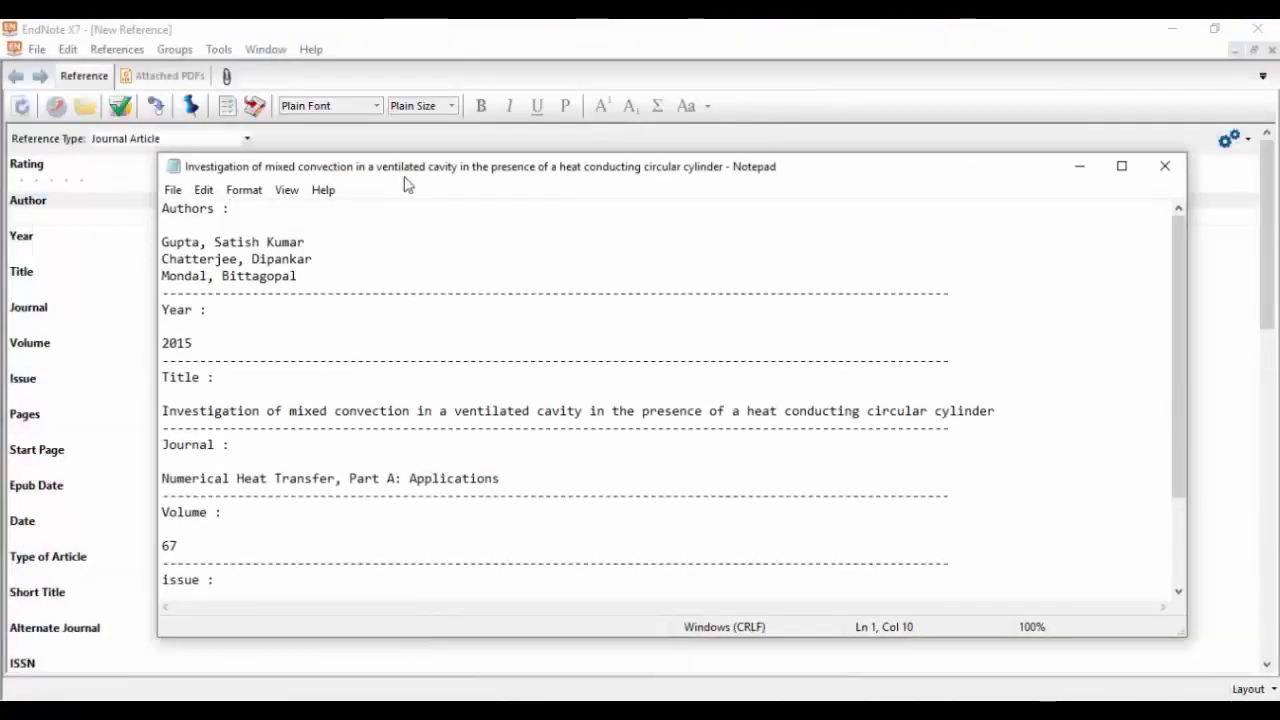
pyautogui.moveTo(428, 170); pyautogui.dragTo(598, 187)
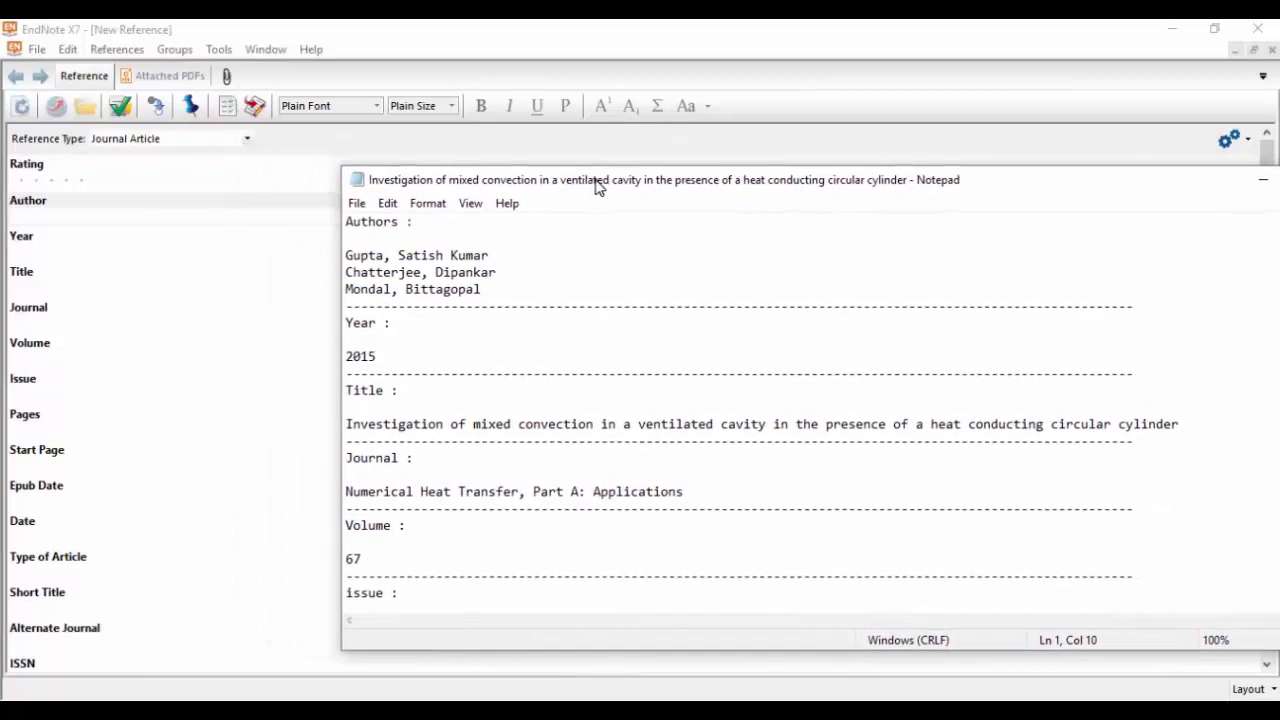
pyautogui.moveTo(492, 292); pyautogui.dragTo(347, 257)
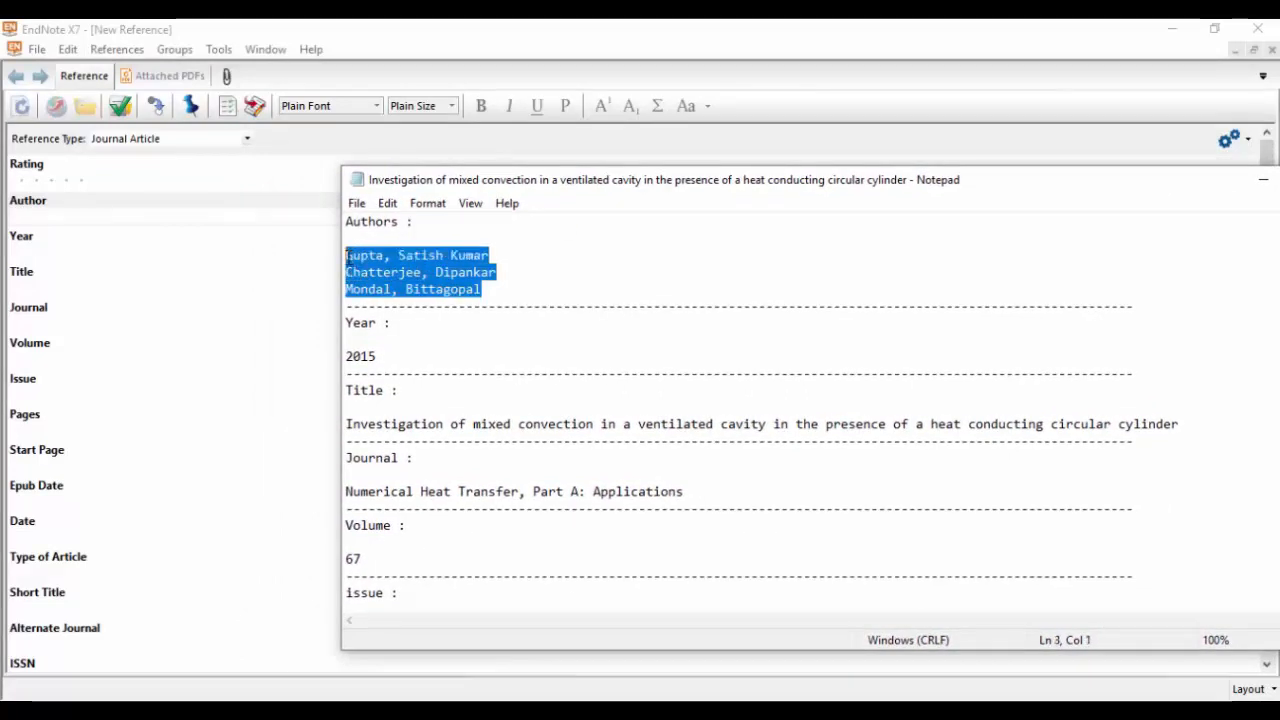
pyautogui.rightClick(422, 256)
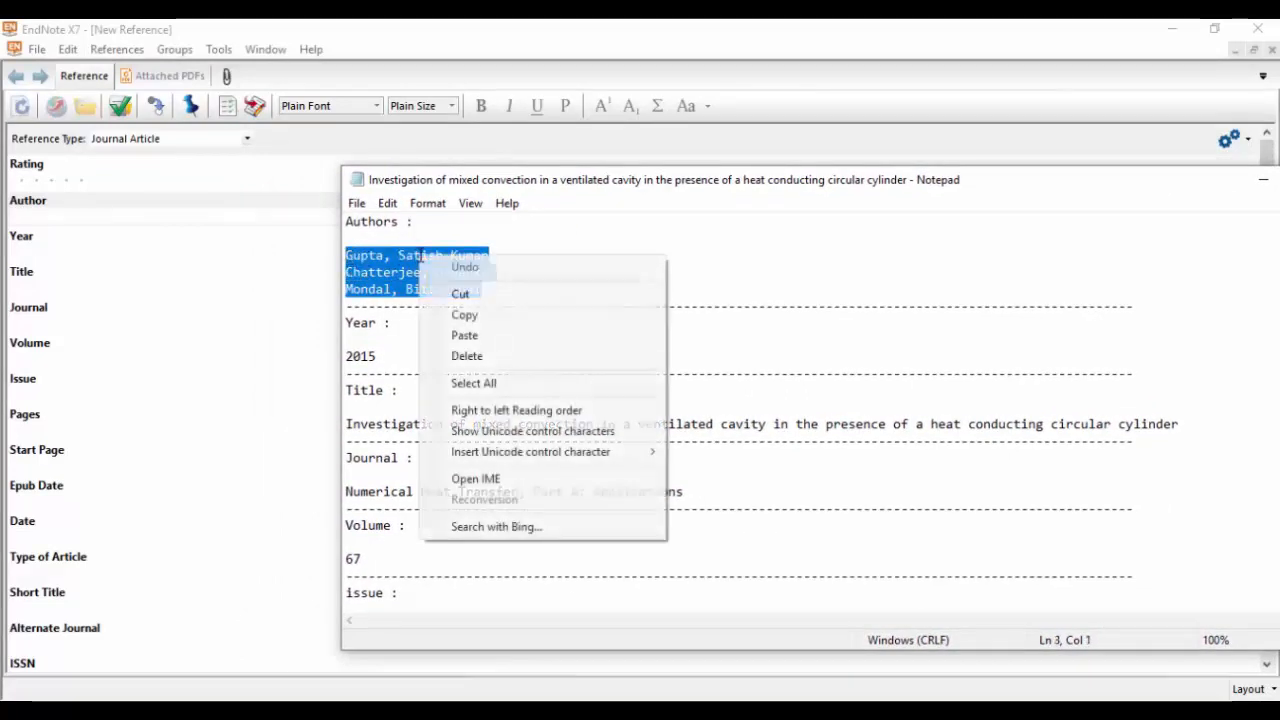
pyautogui.click(466, 316)
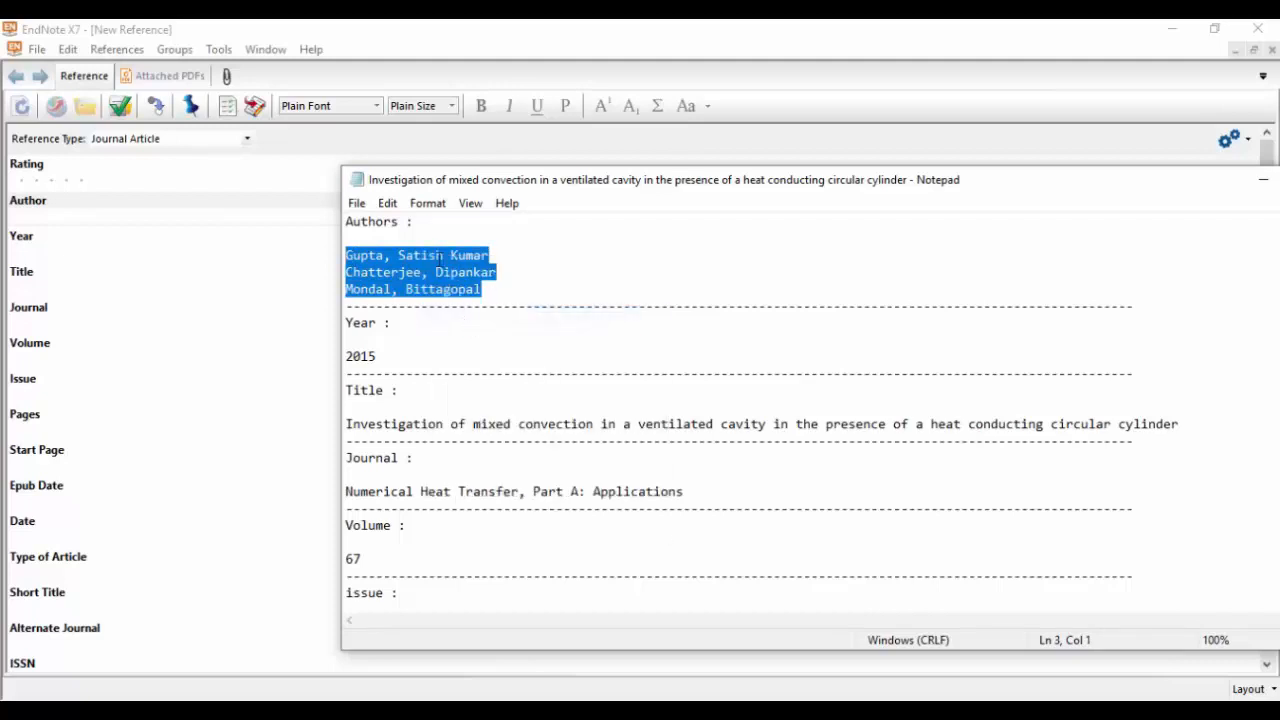
pyautogui.click(94, 217)
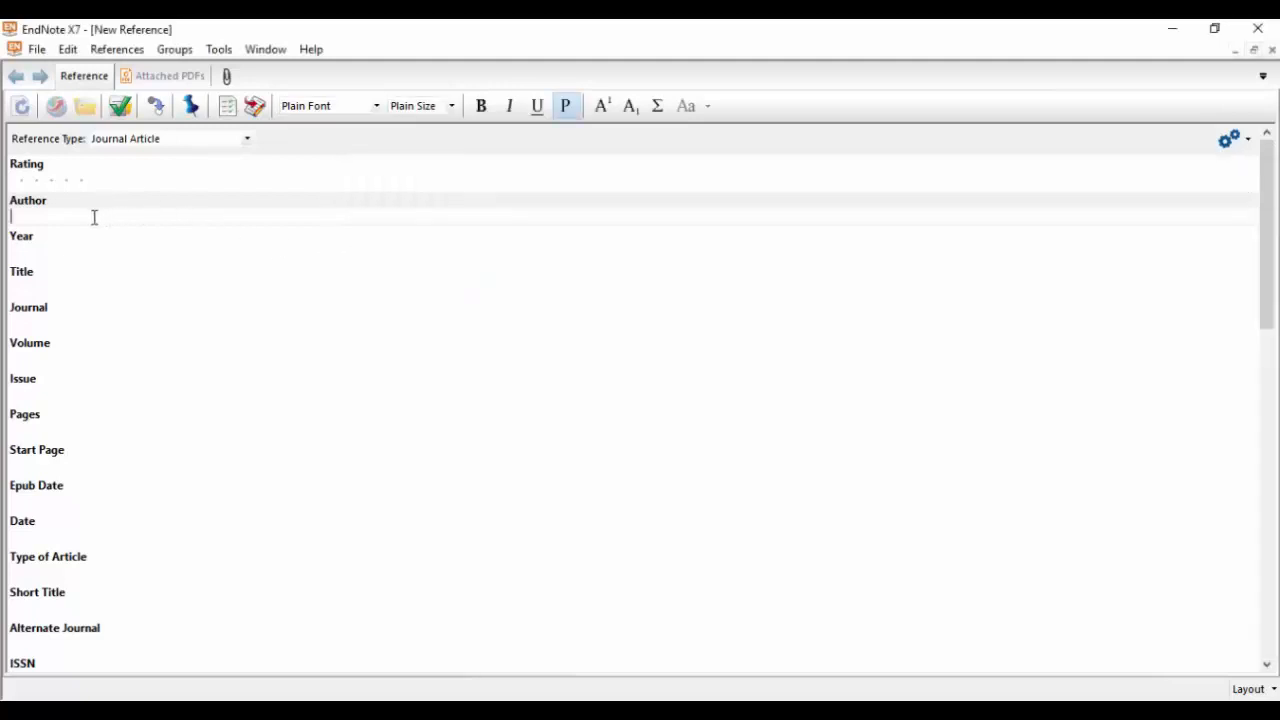
pyautogui.rightClick(94, 217)
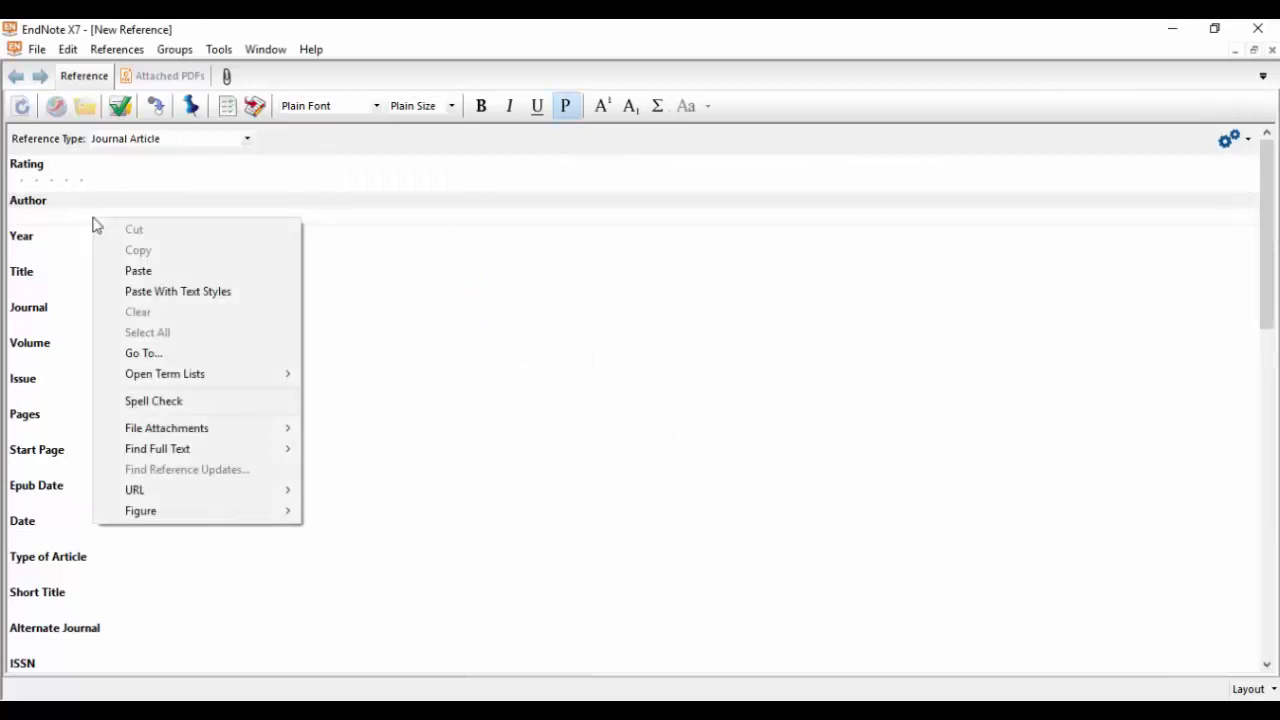
pyautogui.click(133, 268)
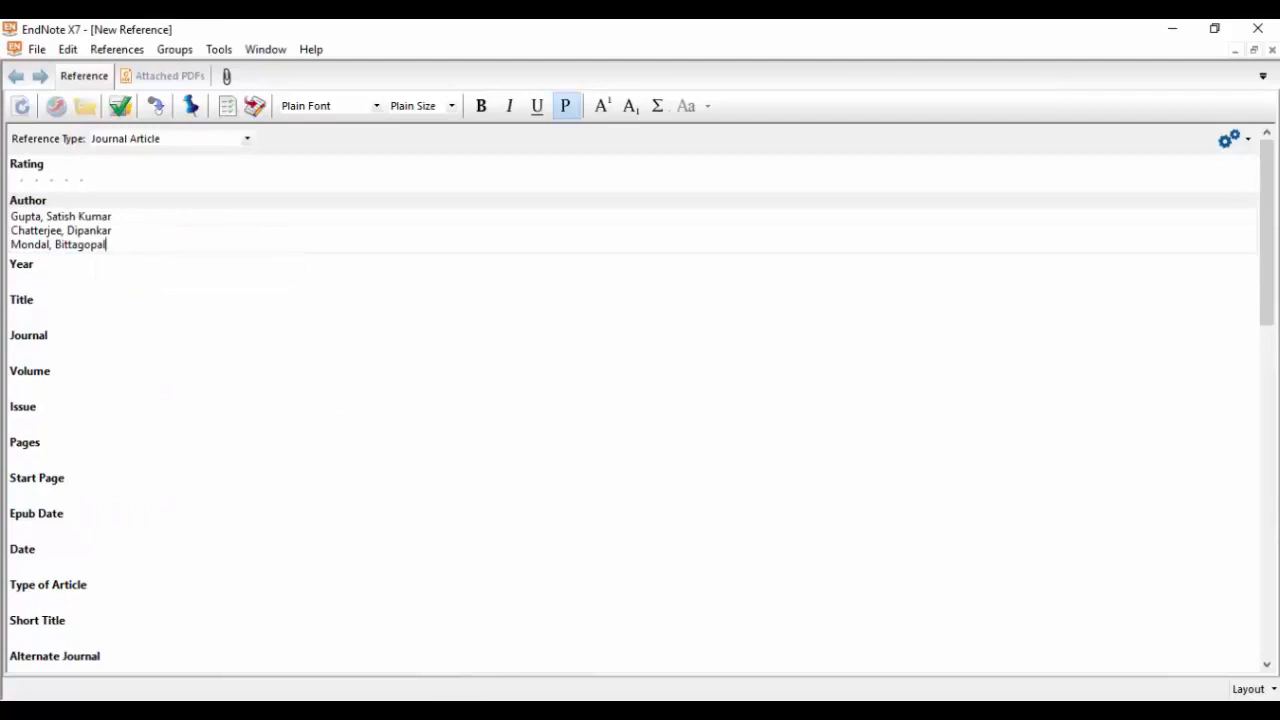
# - Copy the year 2015 from the article's notes into the reference's Year field
pyautogui.moveTo(486, 697)
pyautogui.click(411, 651)
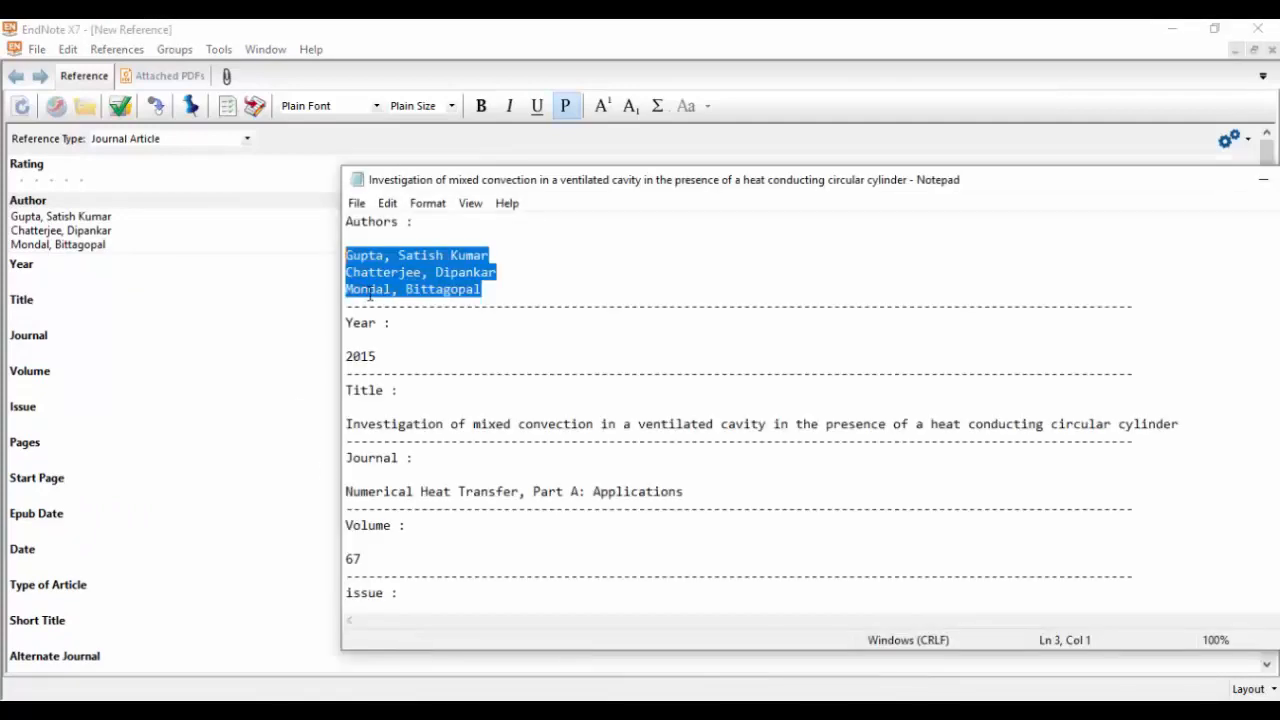
pyautogui.doubleClick(369, 355)
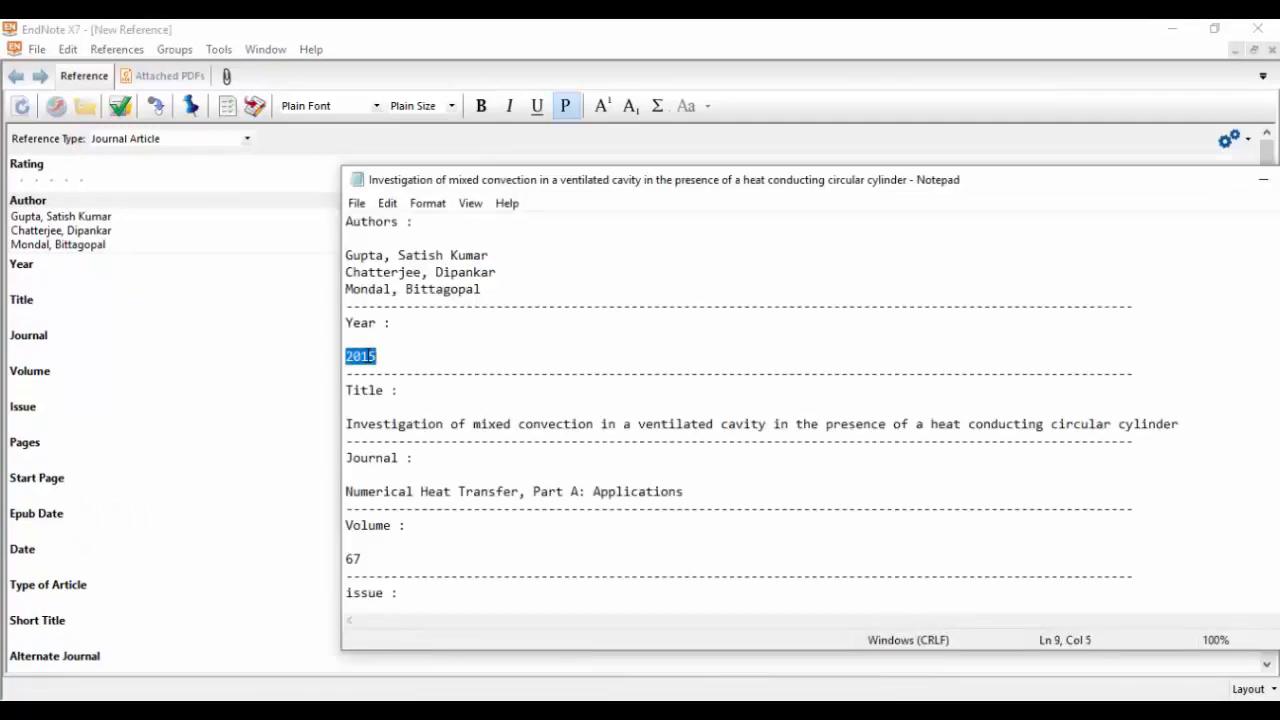
pyautogui.click(65, 283)
pyautogui.hotkey('ctrl', 'v')
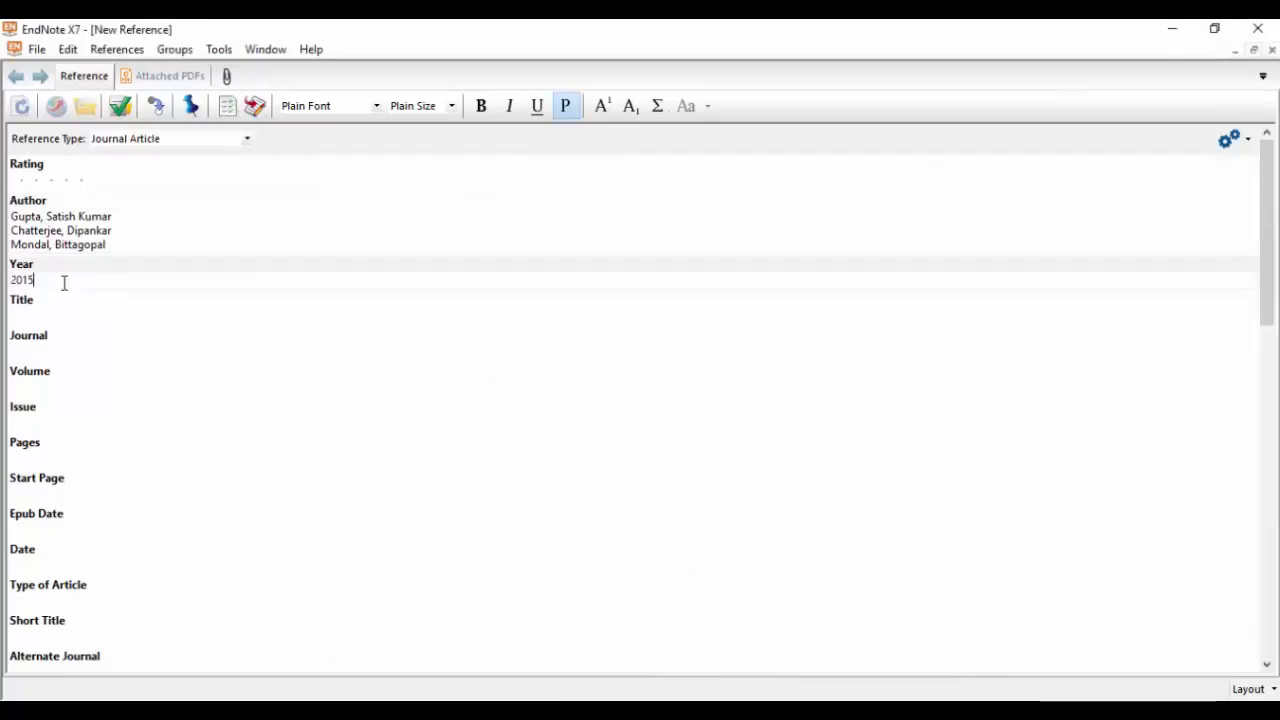
# - Copy the full article title, beginning "Investigation of mixed convection in a ventilated cavity", from the article's Notepad notes into the reference's Title field
pyautogui.click(485, 710)
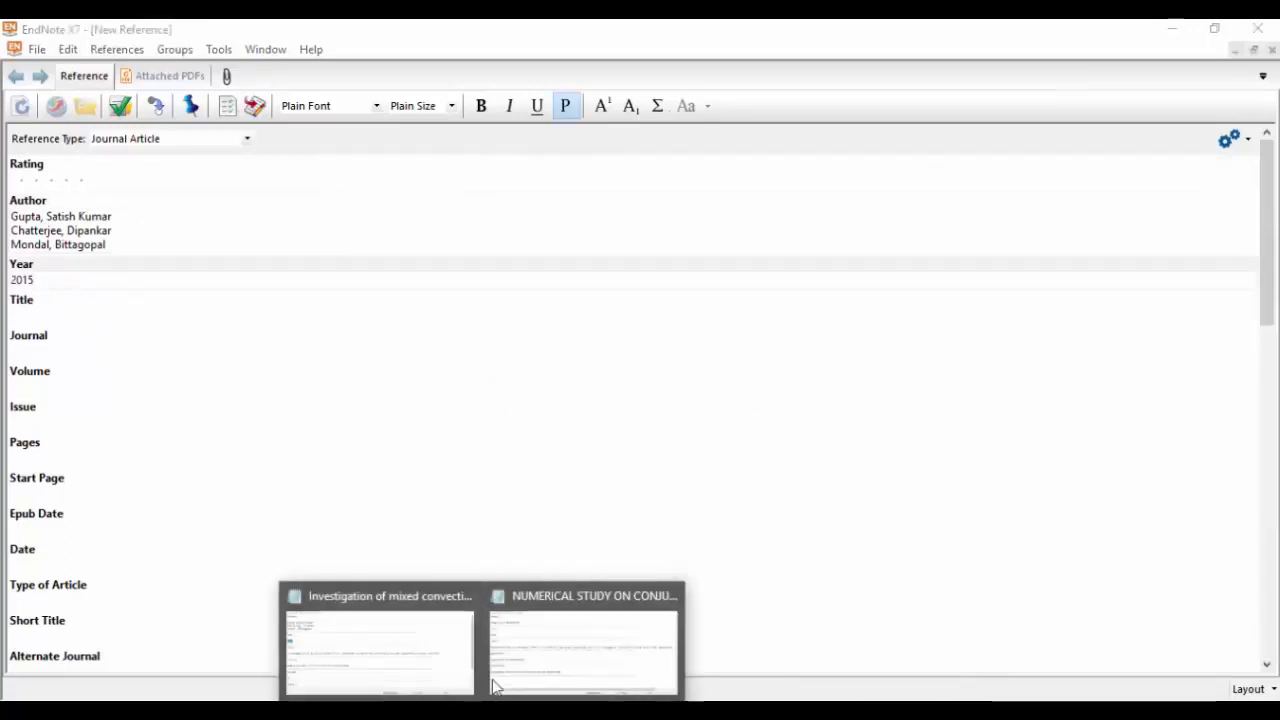
pyautogui.click(414, 630)
pyautogui.moveTo(348, 423); pyautogui.dragTo(1190, 429)
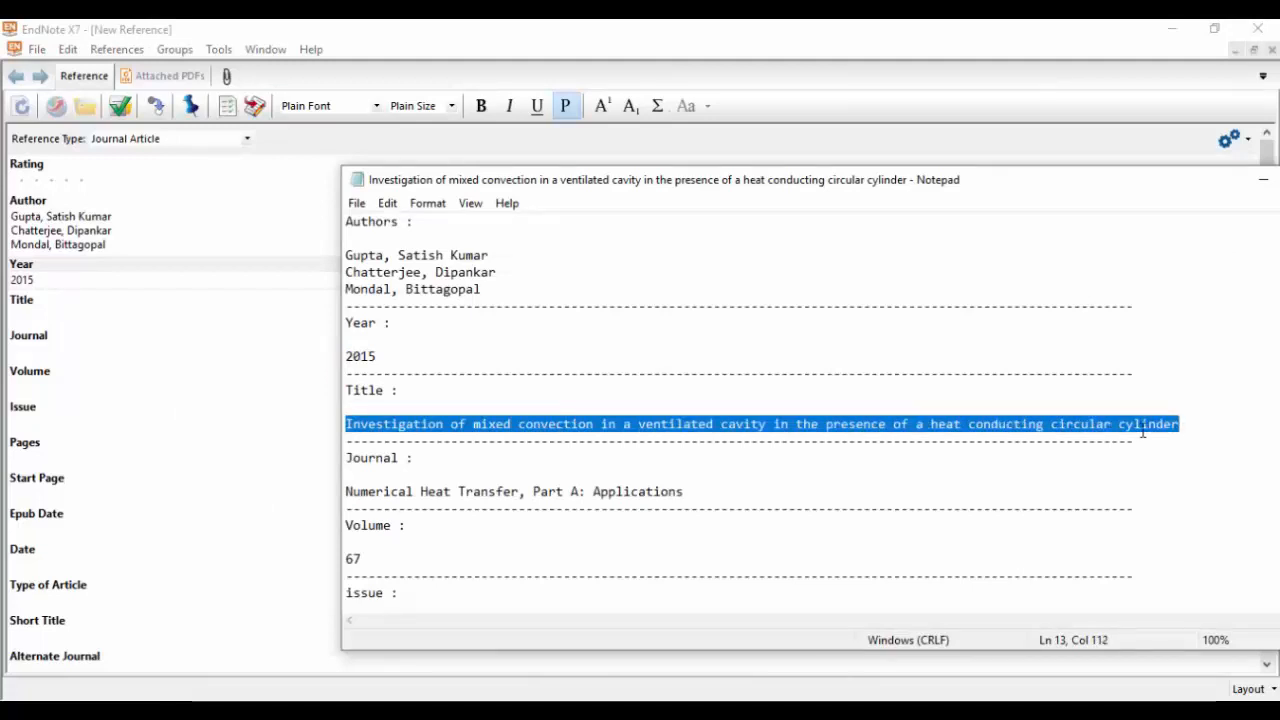
pyautogui.click(64, 317)
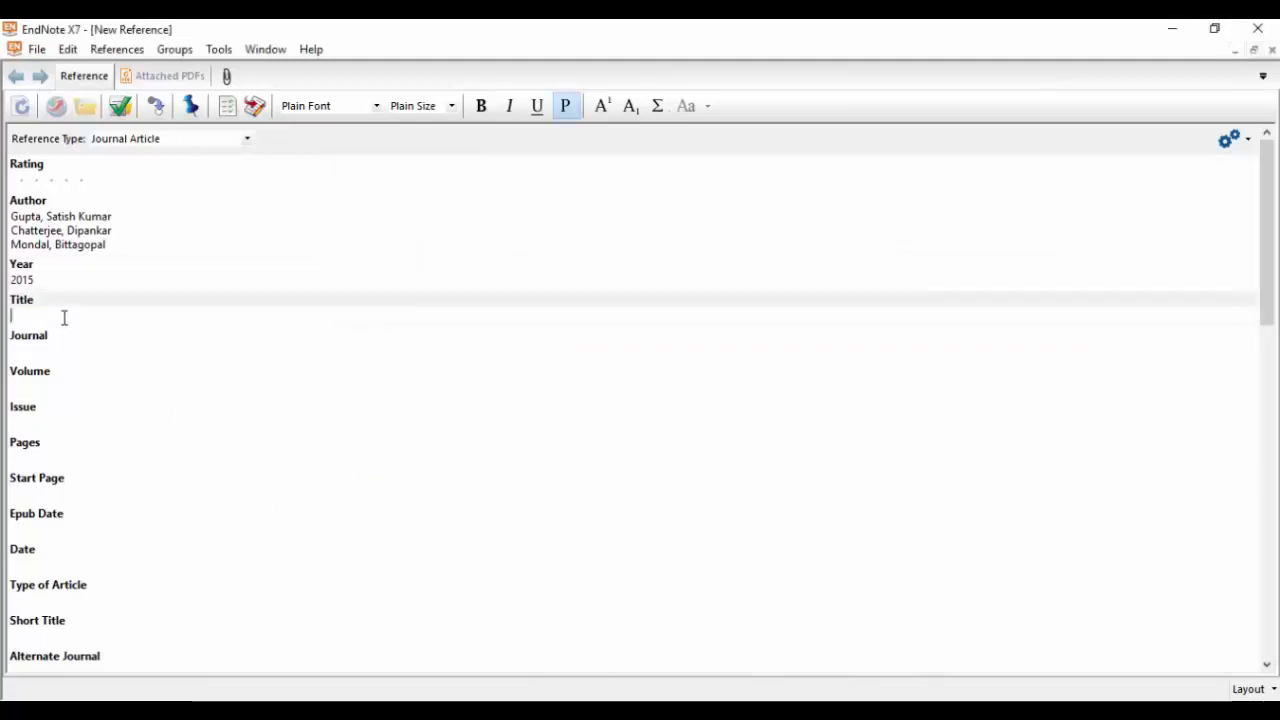
pyautogui.hotkey('ctrl', 'v')
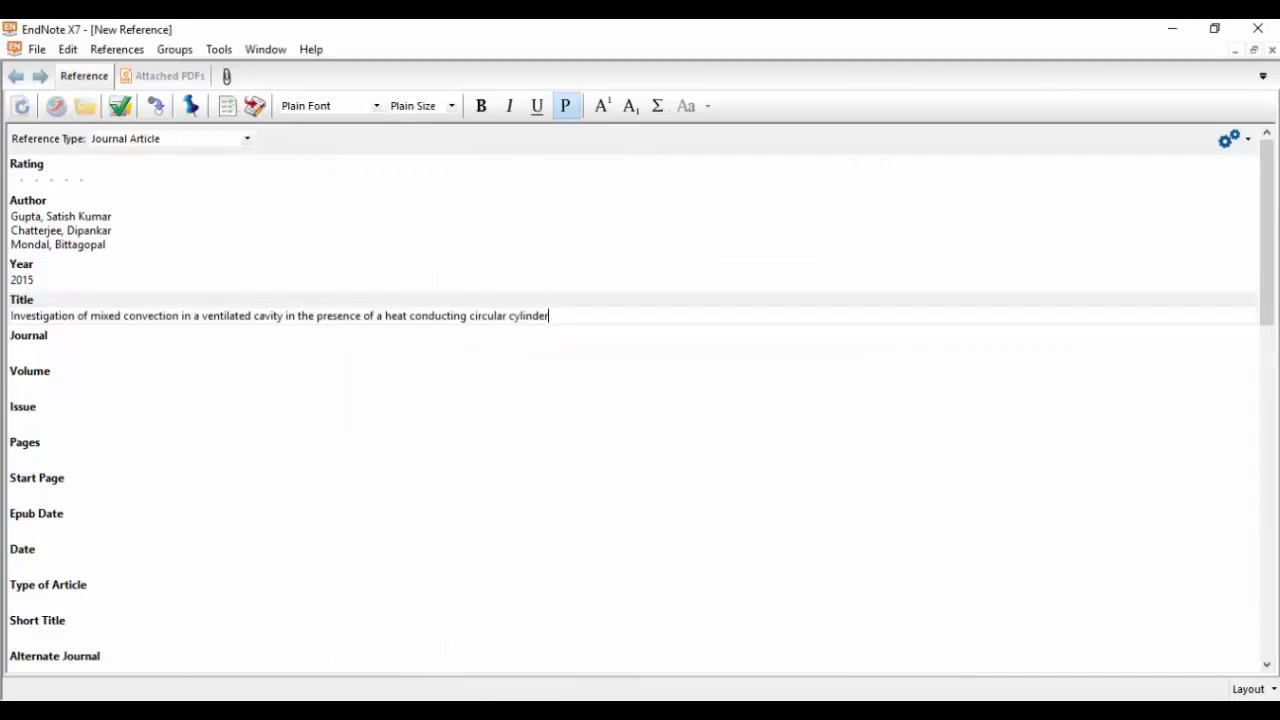
# - Copy the journal name "Numerical Heat Transfer, Part A: Applications" from the article's notes into the reference's Journal field
pyautogui.moveTo(526, 663)
pyautogui.click(406, 634)
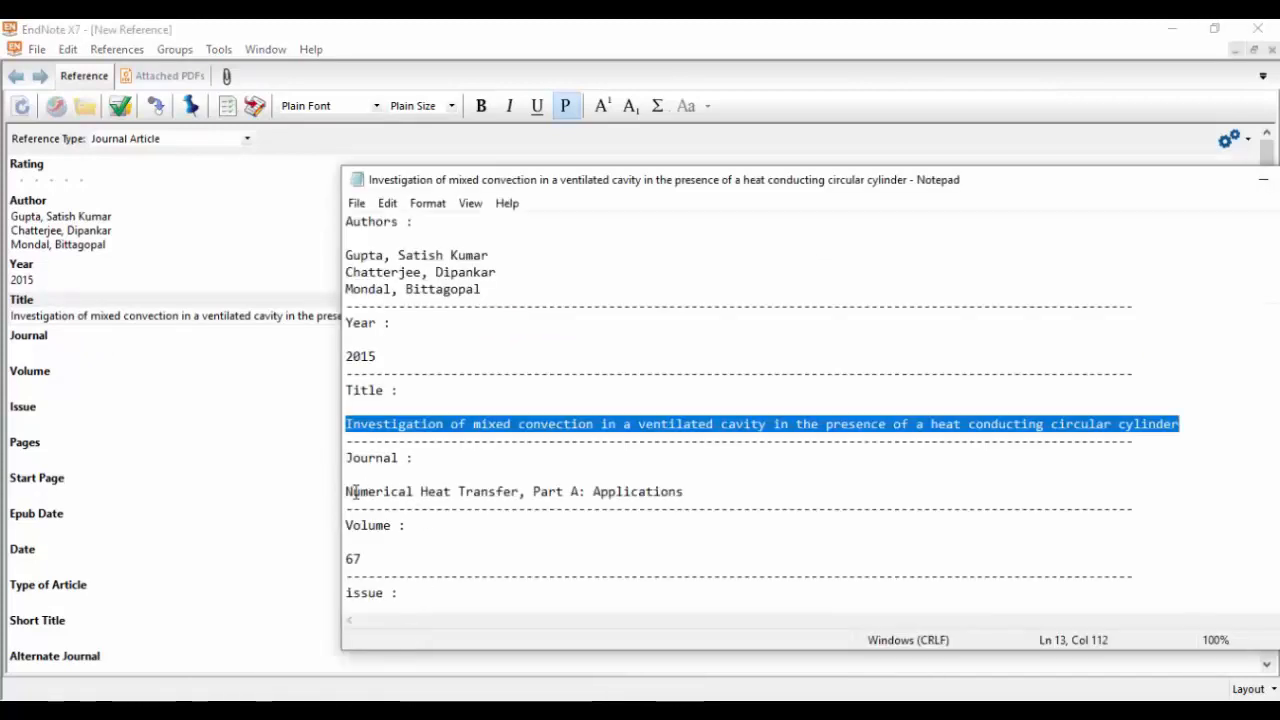
pyautogui.moveTo(355, 492); pyautogui.dragTo(682, 490)
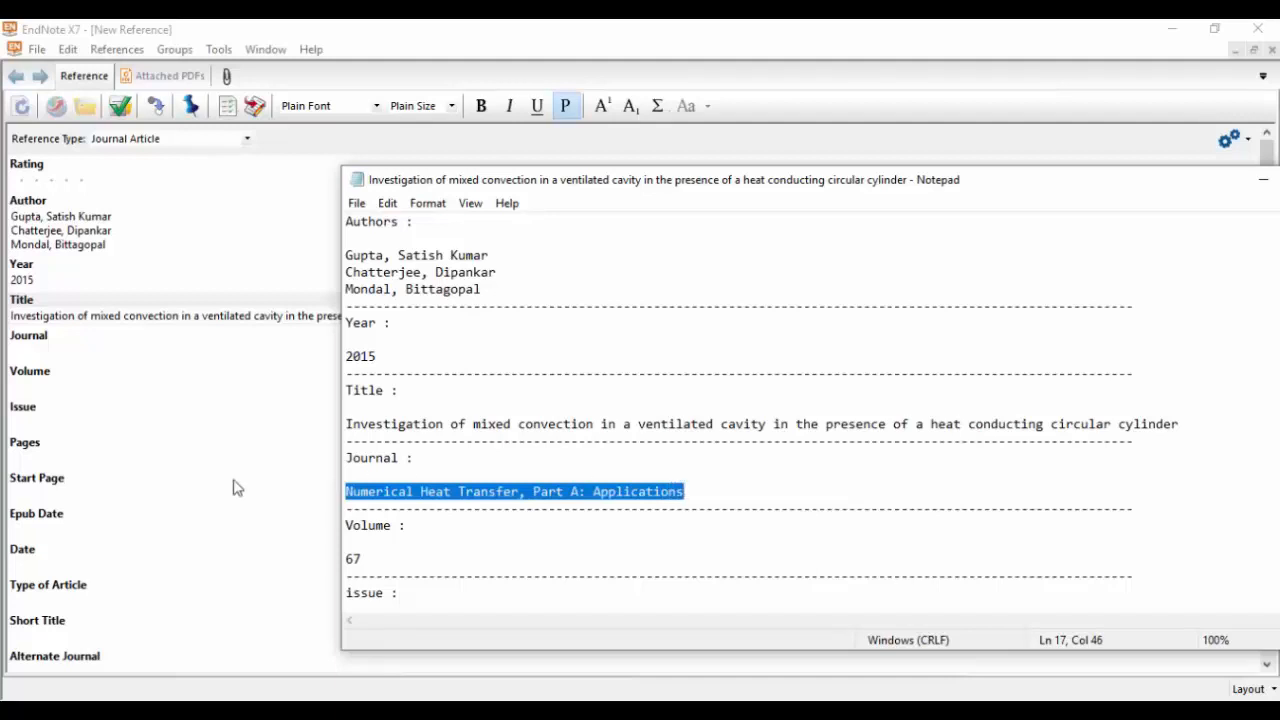
pyautogui.click(40, 350)
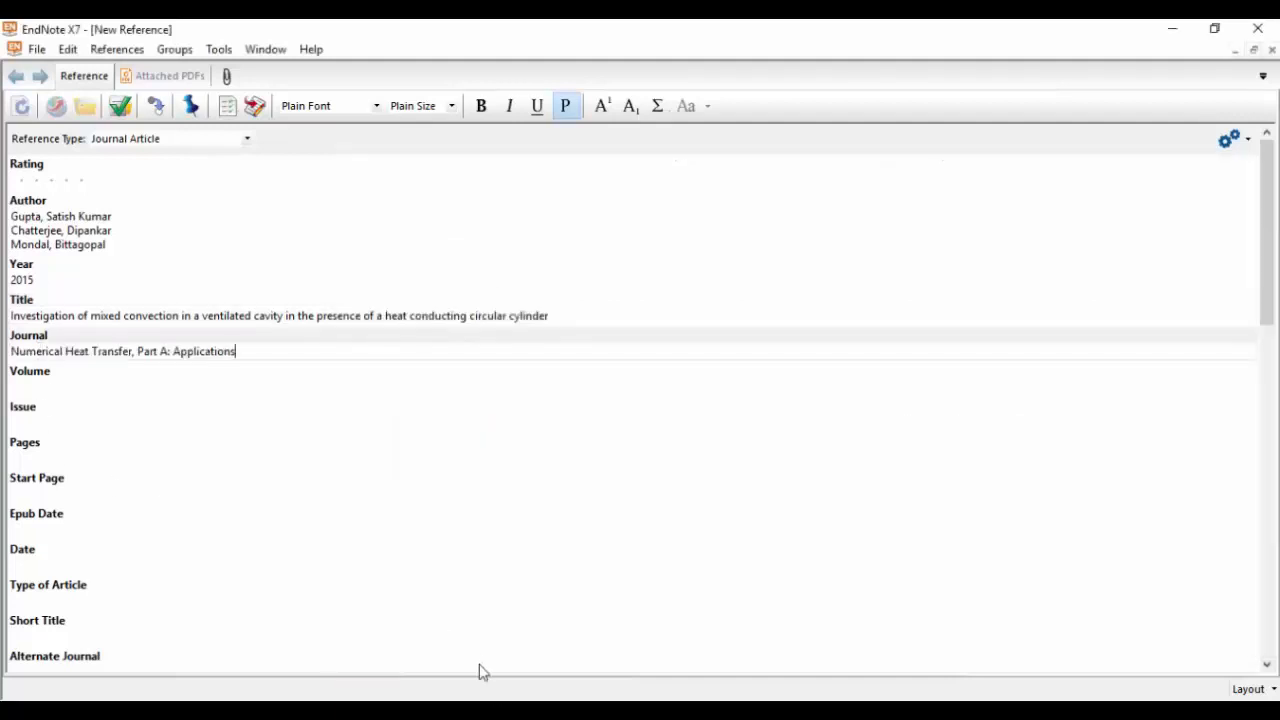
# - Copy the volume number 67 from the article's notes into the reference's Volume field
pyautogui.click(397, 640)
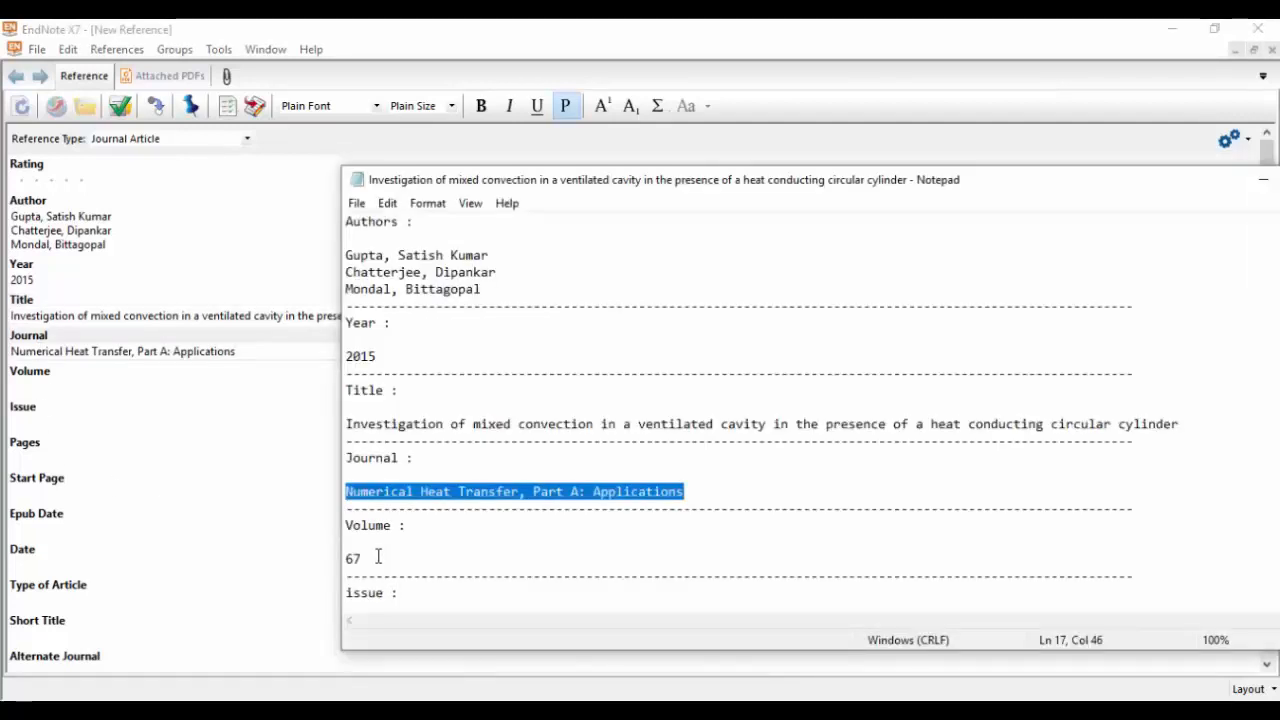
pyautogui.moveTo(378, 557); pyautogui.dragTo(346, 558)
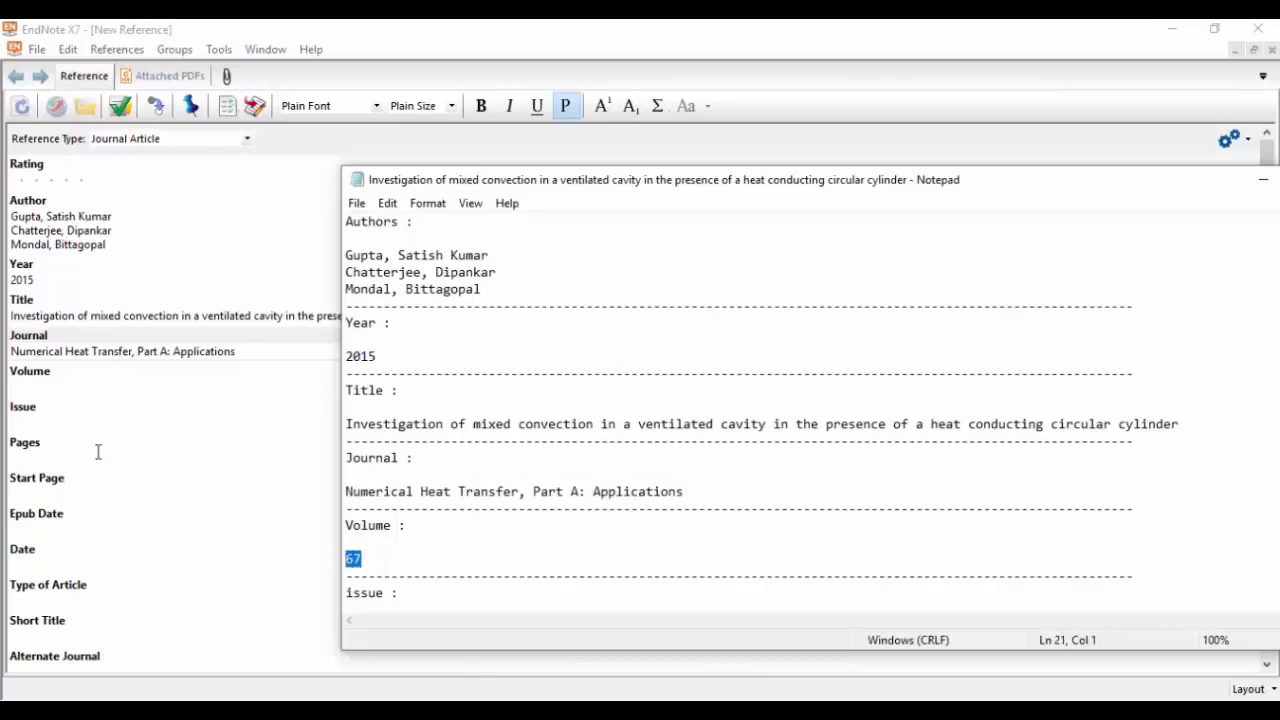
pyautogui.click(62, 387)
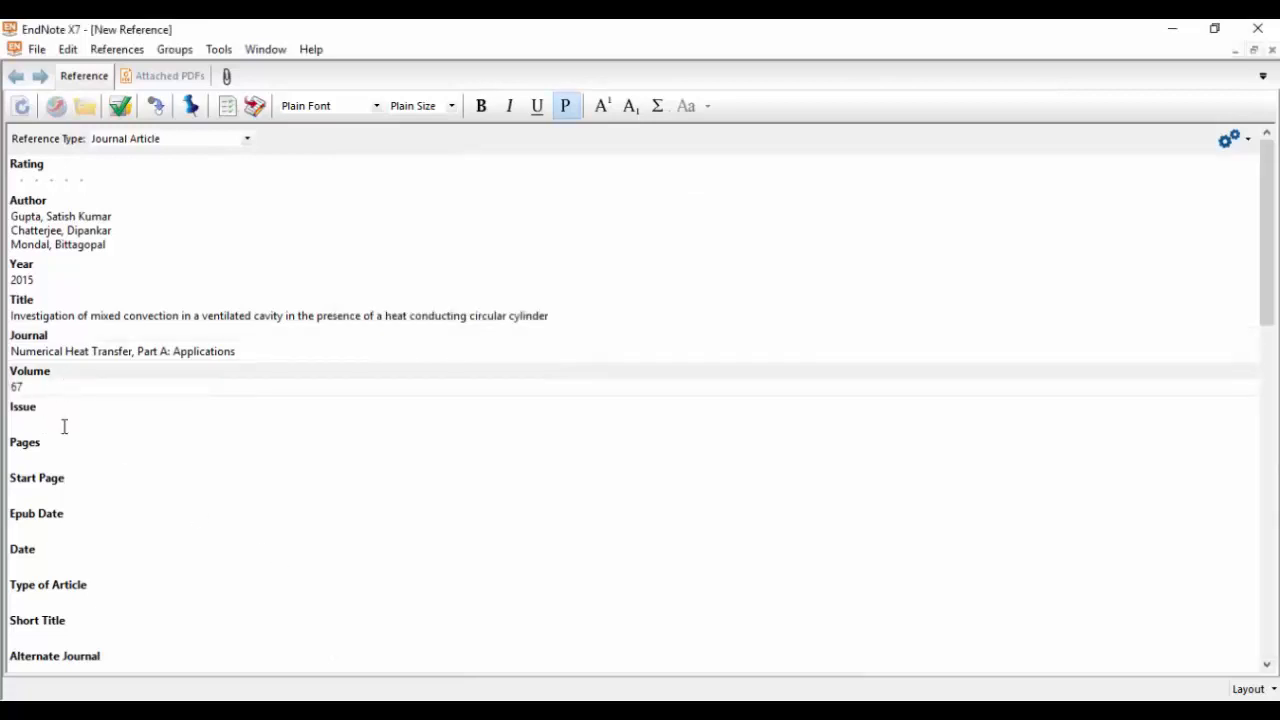
# - Look up the issue number in the article's notes and enter 1 in the reference's Issue field
pyautogui.click(64, 427)
pyautogui.moveTo(482, 710)
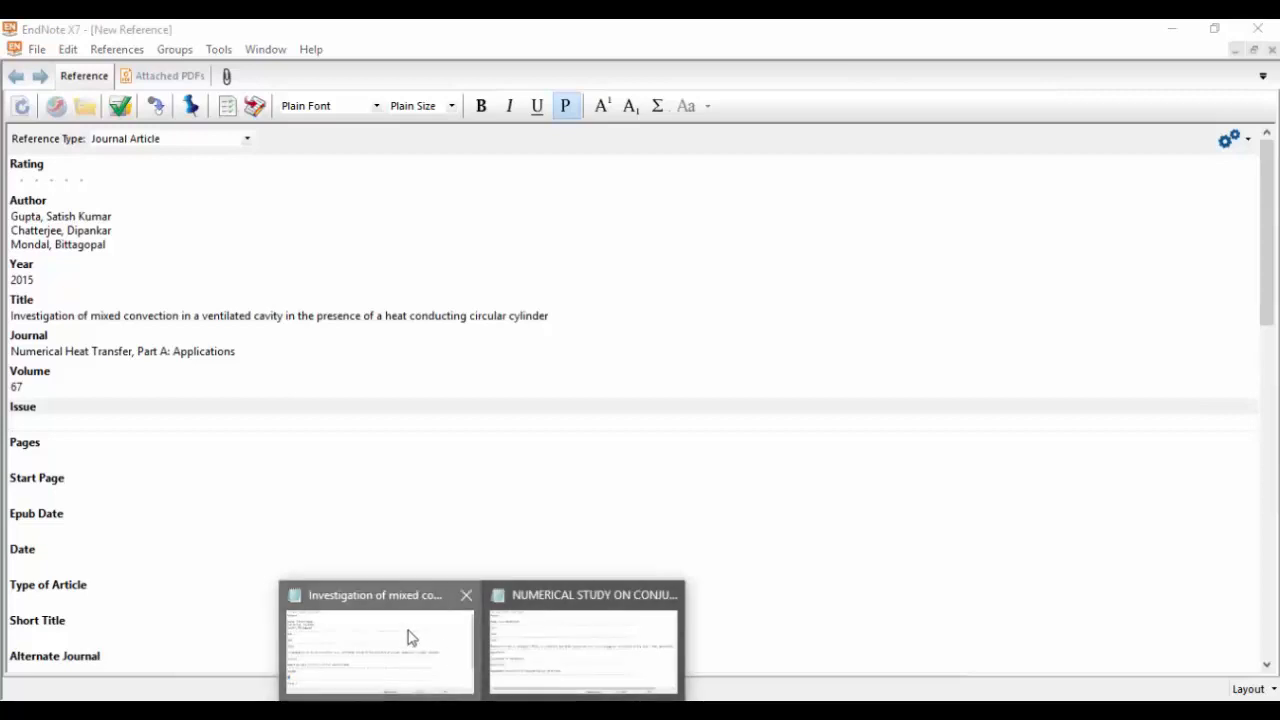
pyautogui.click(410, 637)
pyautogui.scroll(-2, 408, 538)
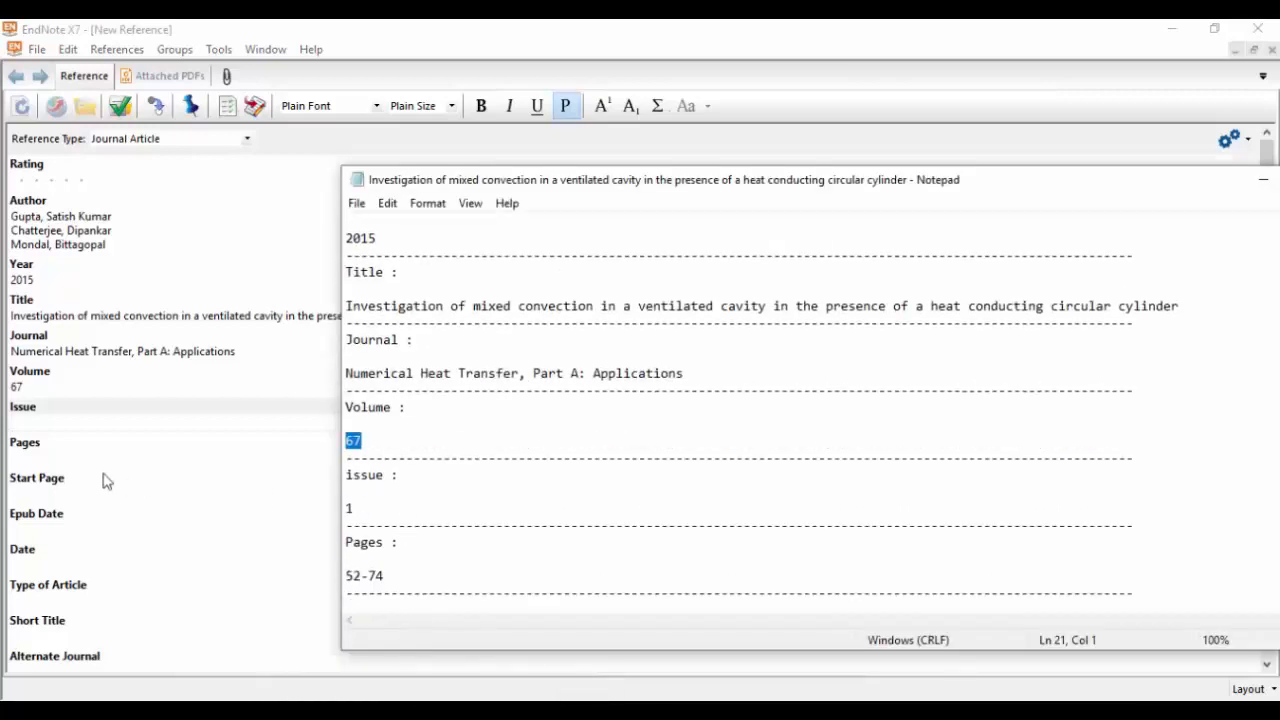
pyautogui.click(49, 423)
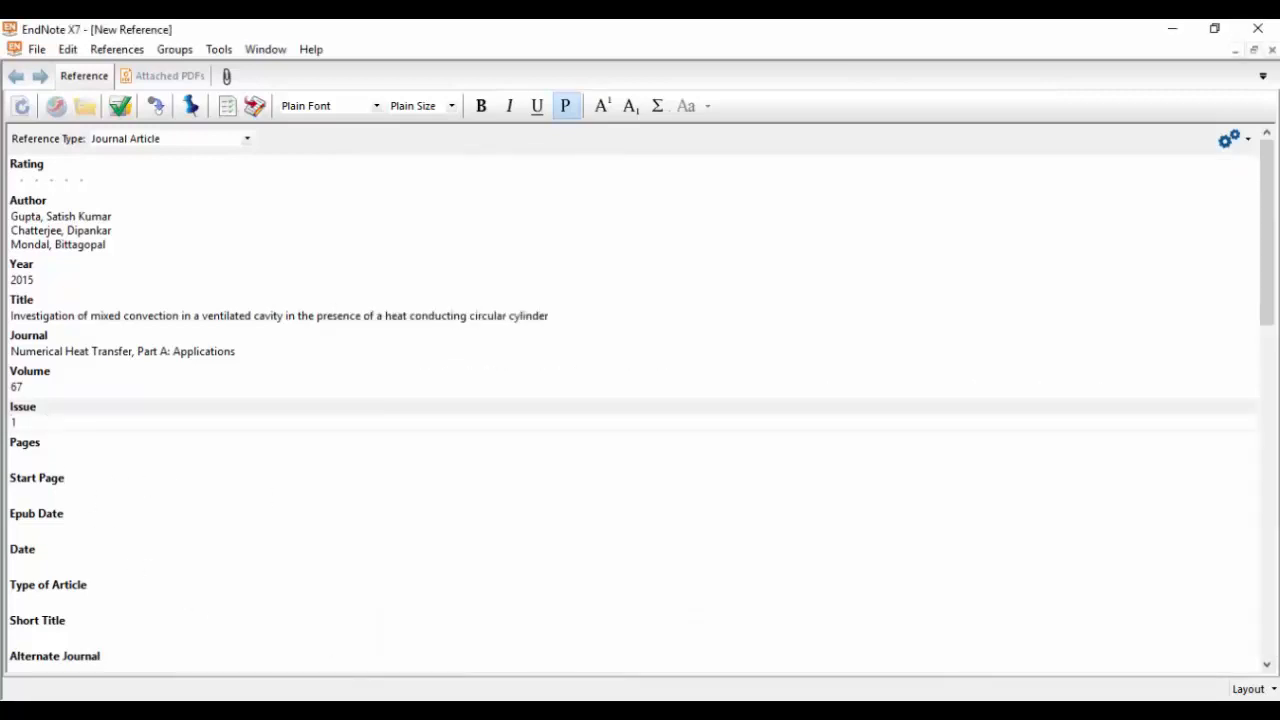
# - Copy the page range 52-74 from the article's notes into the Pages field, and close the journal article reference, saving its changes
pyautogui.moveTo(482, 710)
pyautogui.click(451, 646)
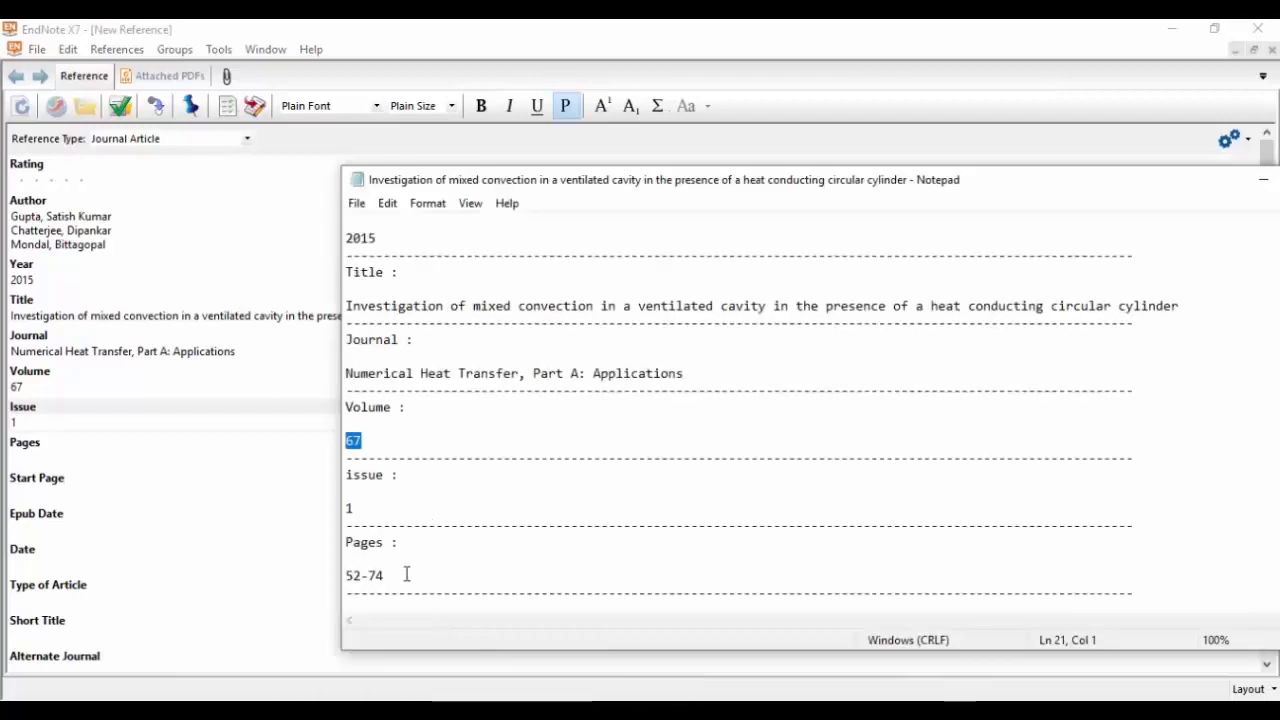
pyautogui.moveTo(390, 575); pyautogui.dragTo(347, 575)
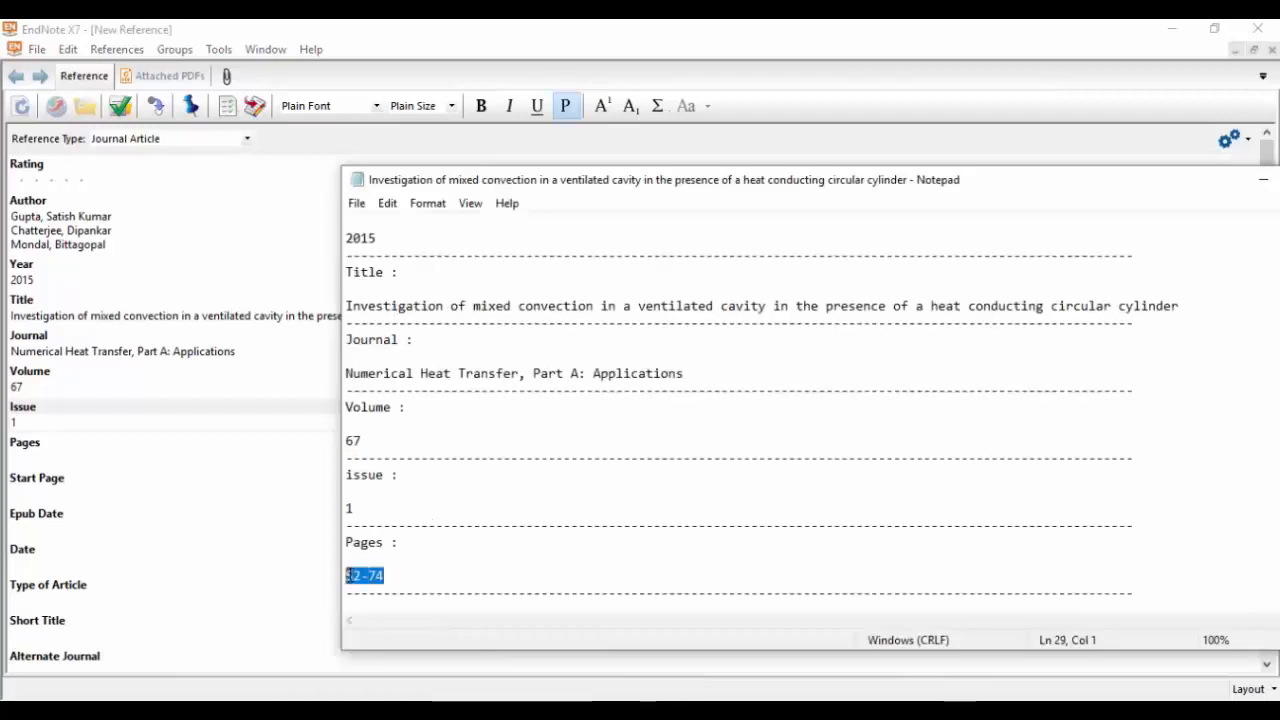
pyautogui.click(36, 456)
pyautogui.hotkey('ctrl', 'v')
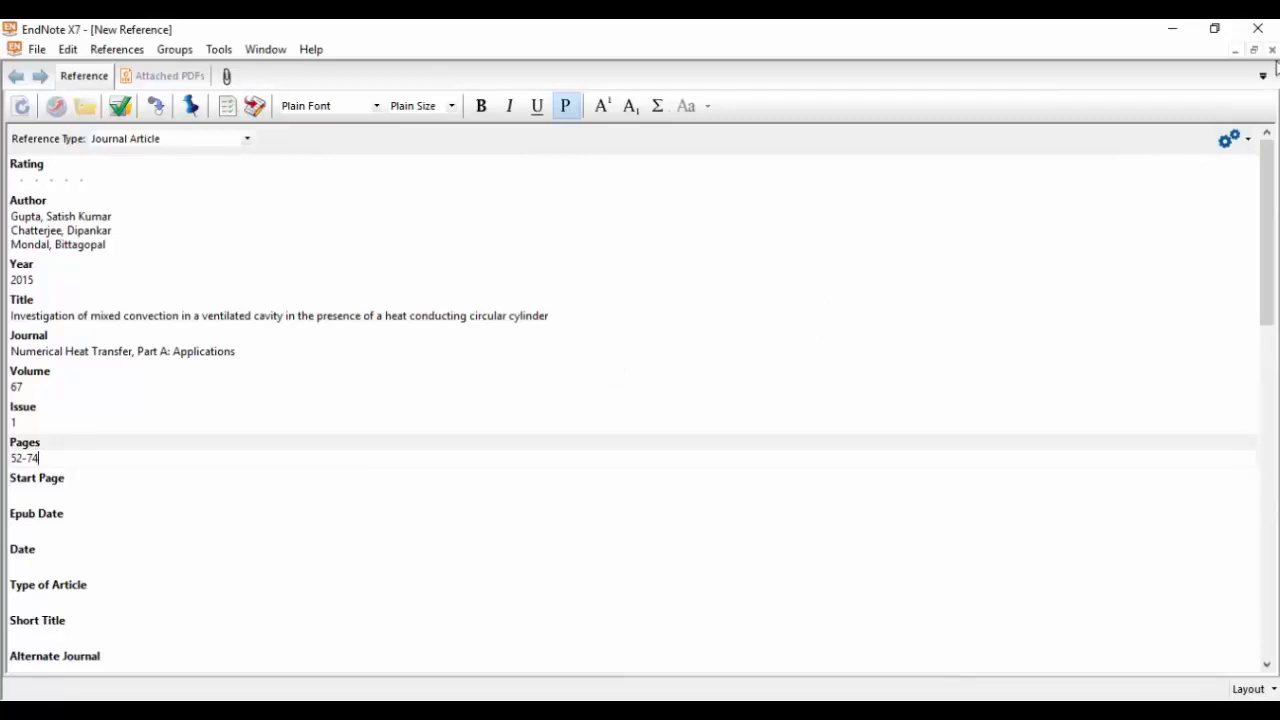
pyautogui.click(1272, 52)
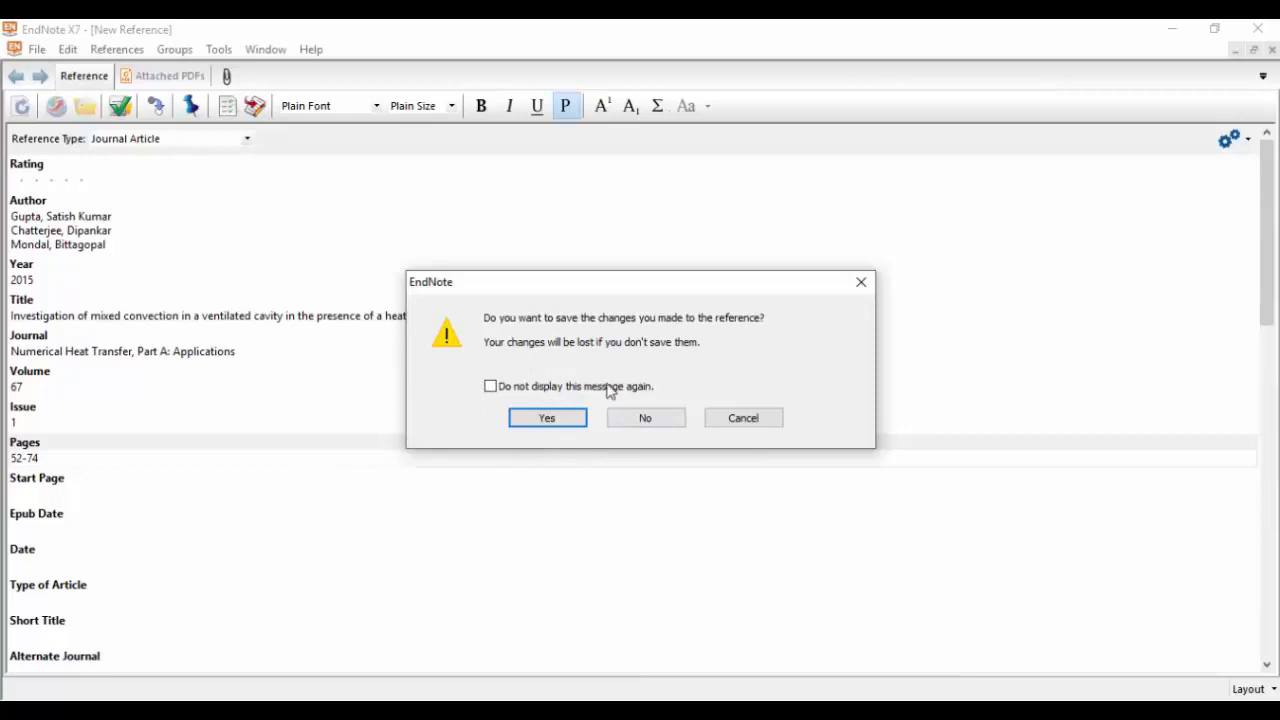
pyautogui.click(548, 418)
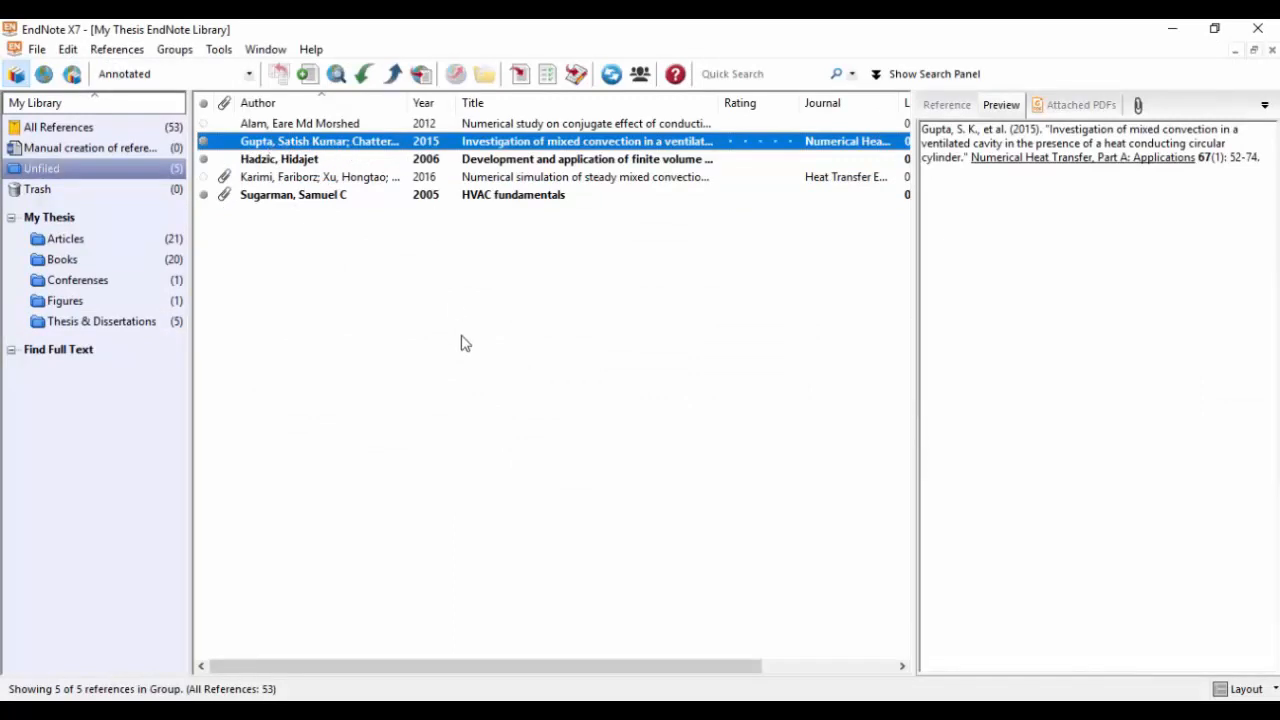
# - Create another new reference in the EndNote library with the reference type Thesis
pyautogui.click(307, 76)
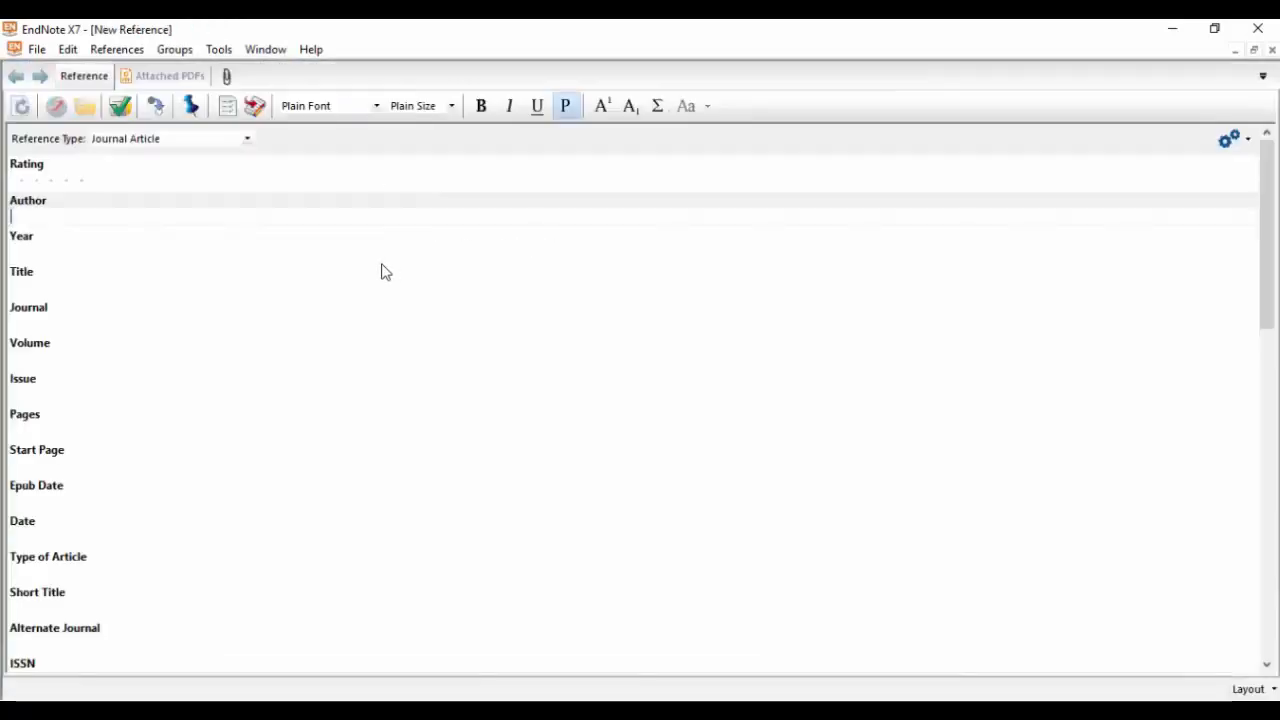
pyautogui.click(247, 140)
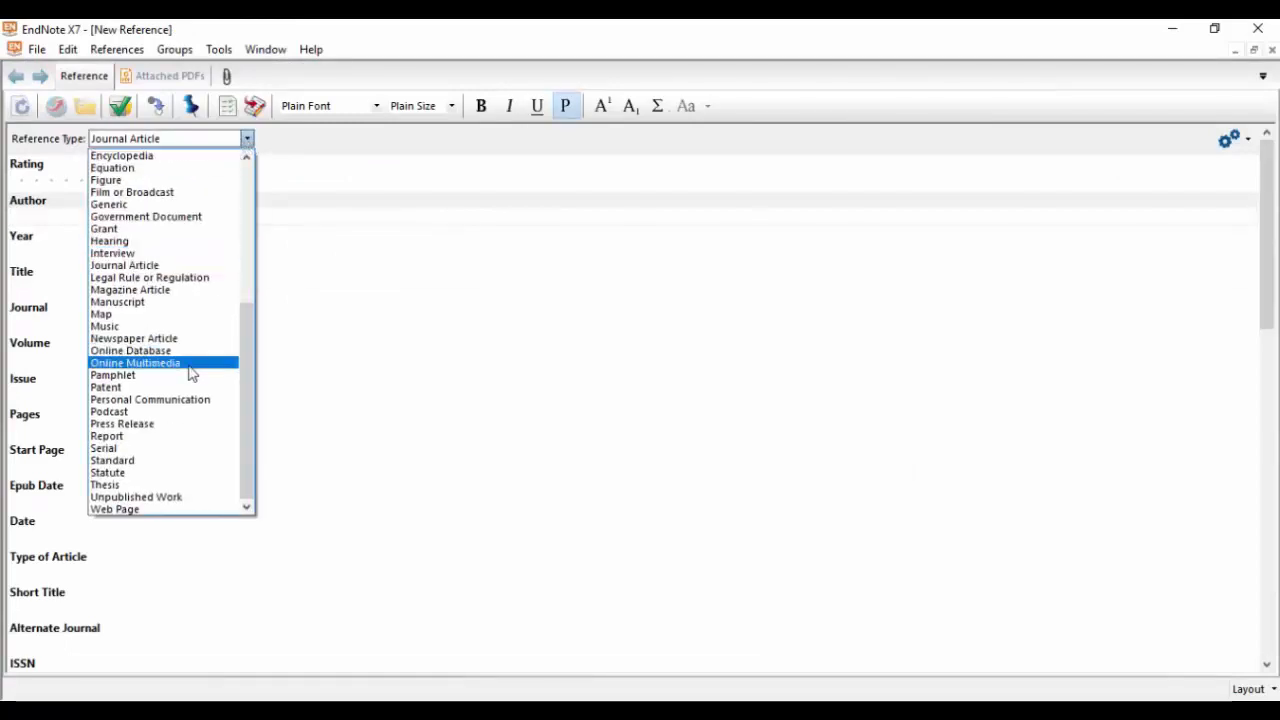
pyautogui.click(127, 486)
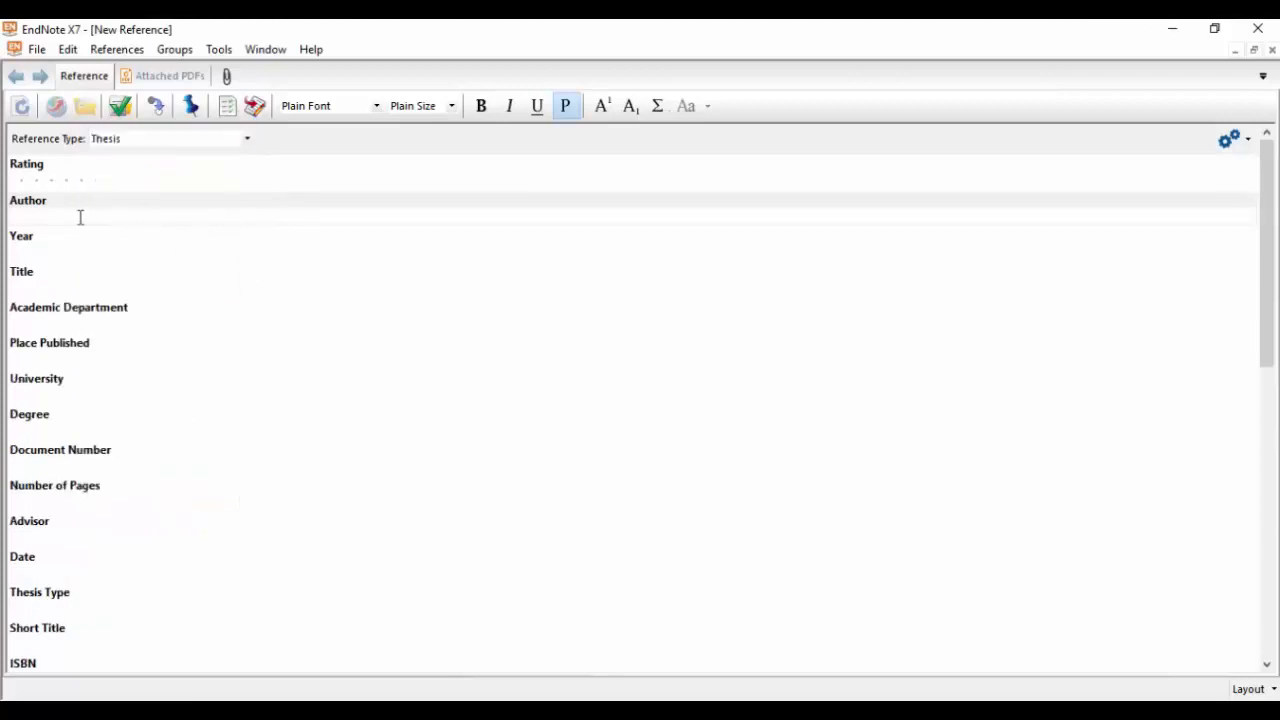
# - Copy the author's name from the thesis's Notepad notes into the new reference's Author field
pyautogui.moveTo(486, 710)
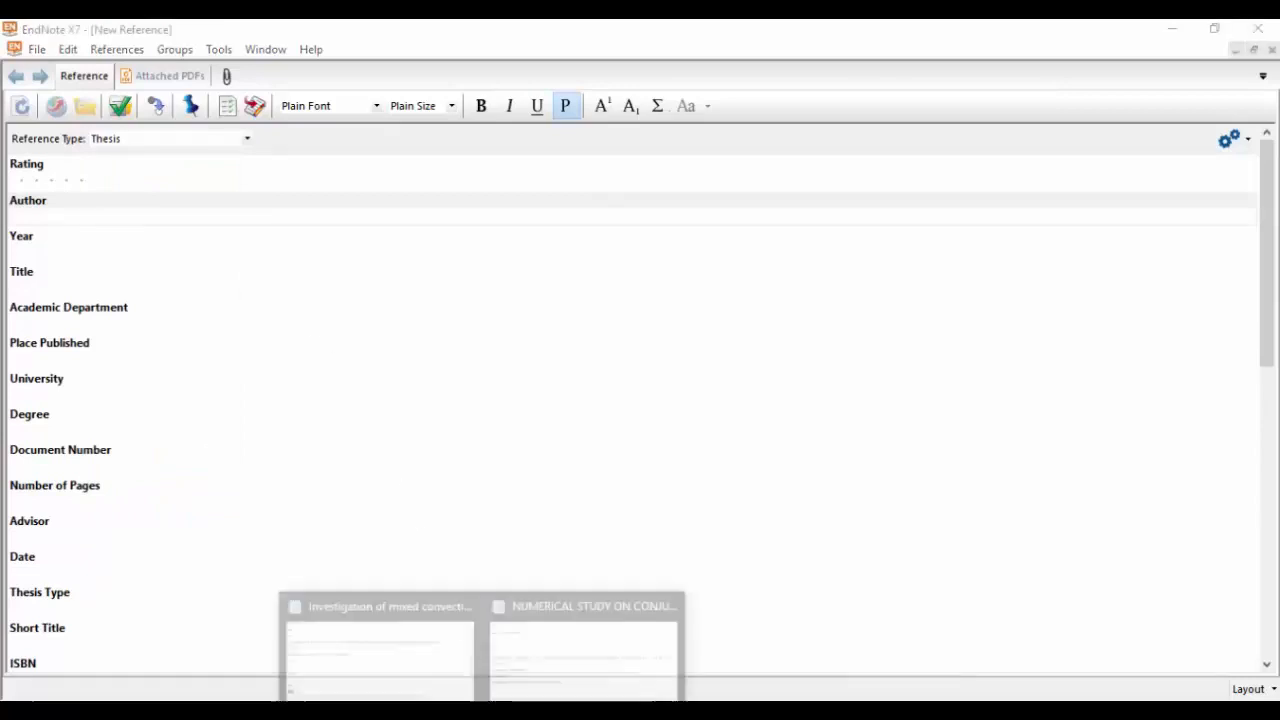
pyautogui.click(566, 646)
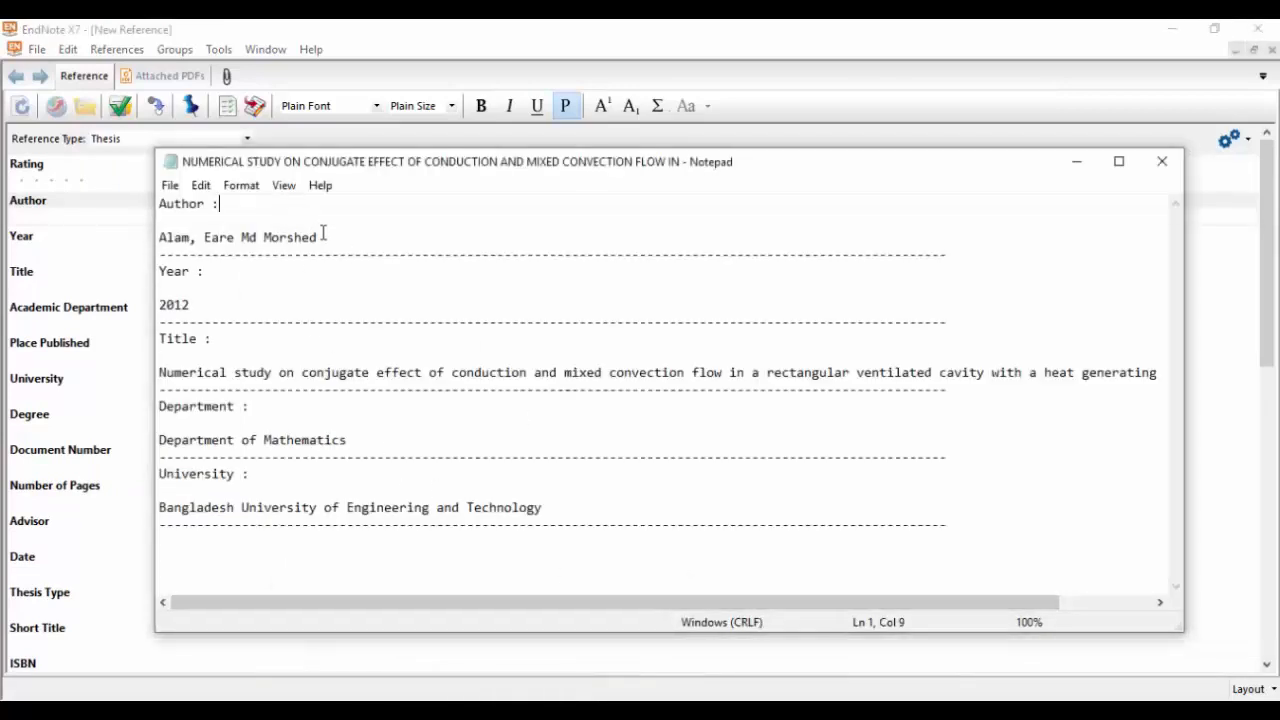
pyautogui.moveTo(323, 234); pyautogui.dragTo(160, 240)
pyautogui.hotkey('ctrl', 'c')
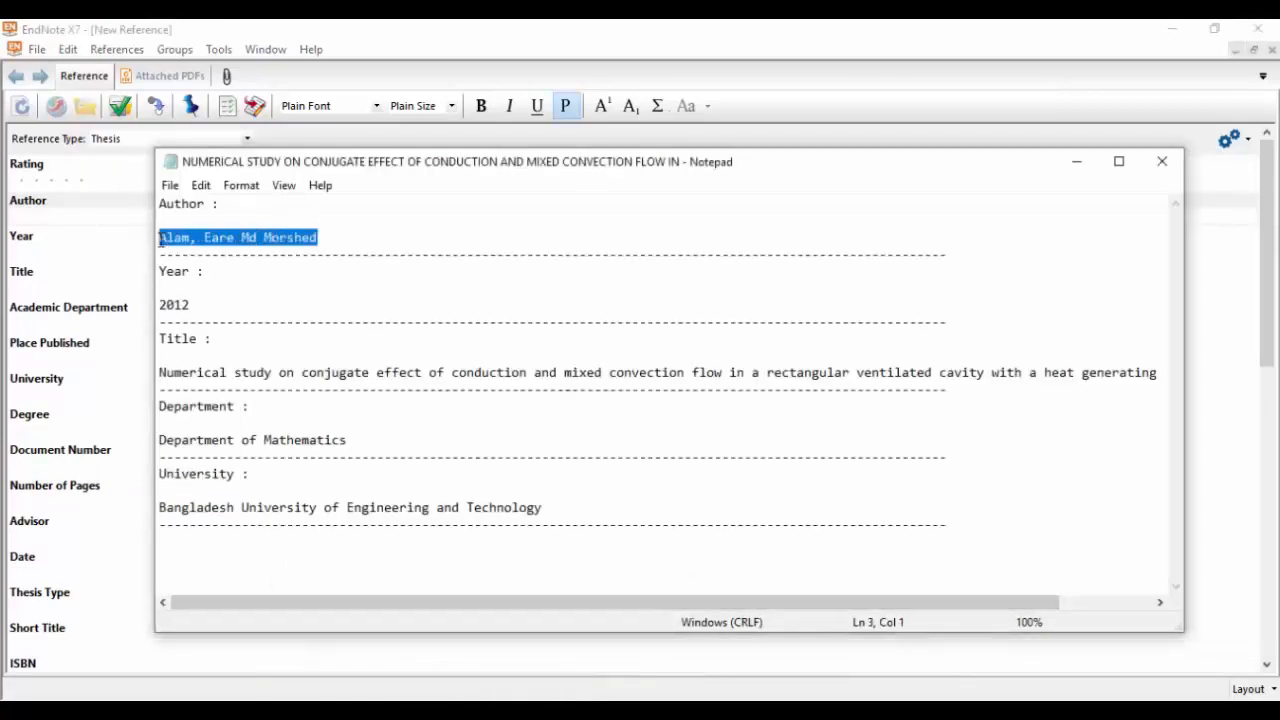
pyautogui.click(66, 214)
pyautogui.hotkey('ctrl', 'v')
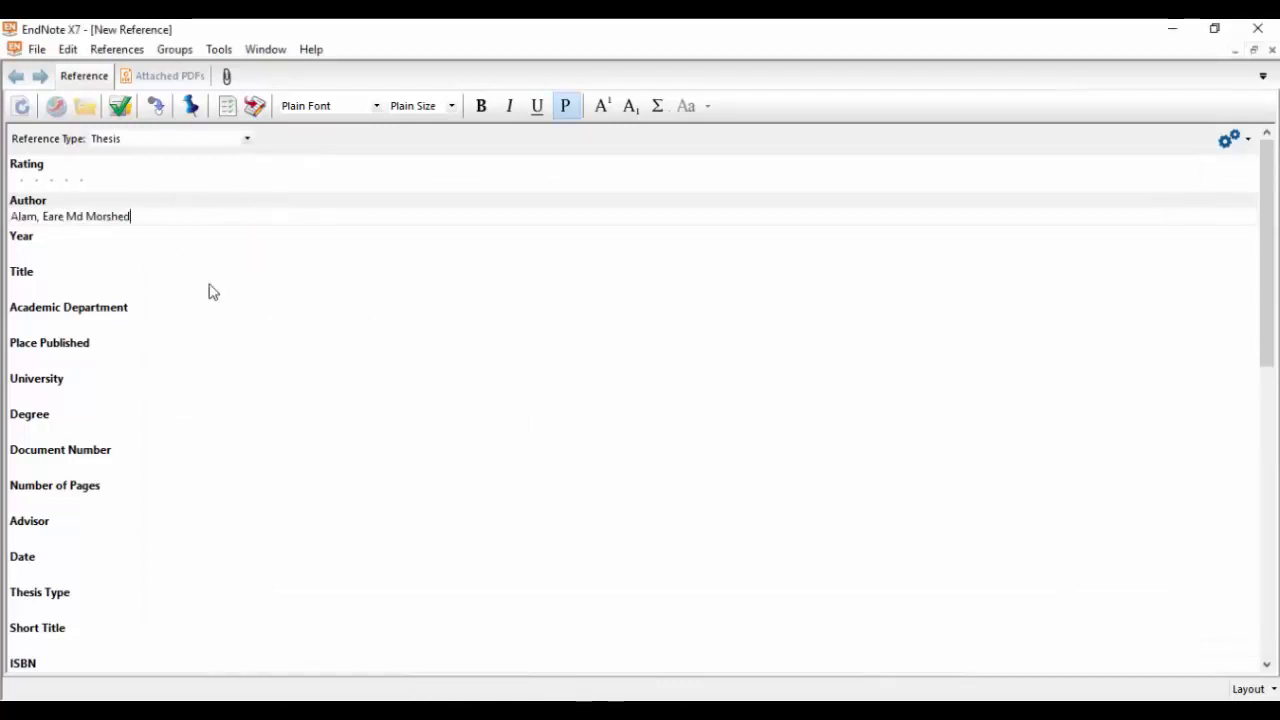
# - Copy the year 2012 from the thesis notes into the thesis reference's Year field
pyautogui.click(537, 665)
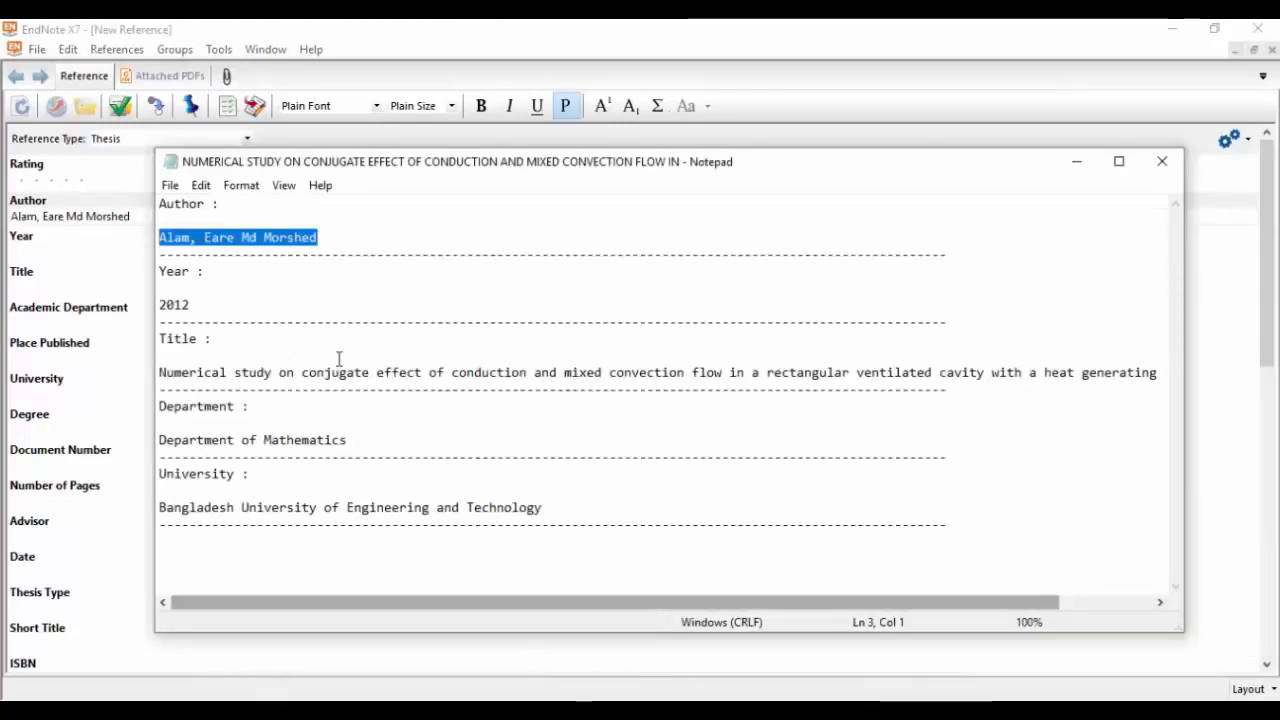
pyautogui.moveTo(190, 304); pyautogui.dragTo(160, 304)
pyautogui.hotkey('ctrl', 'c')
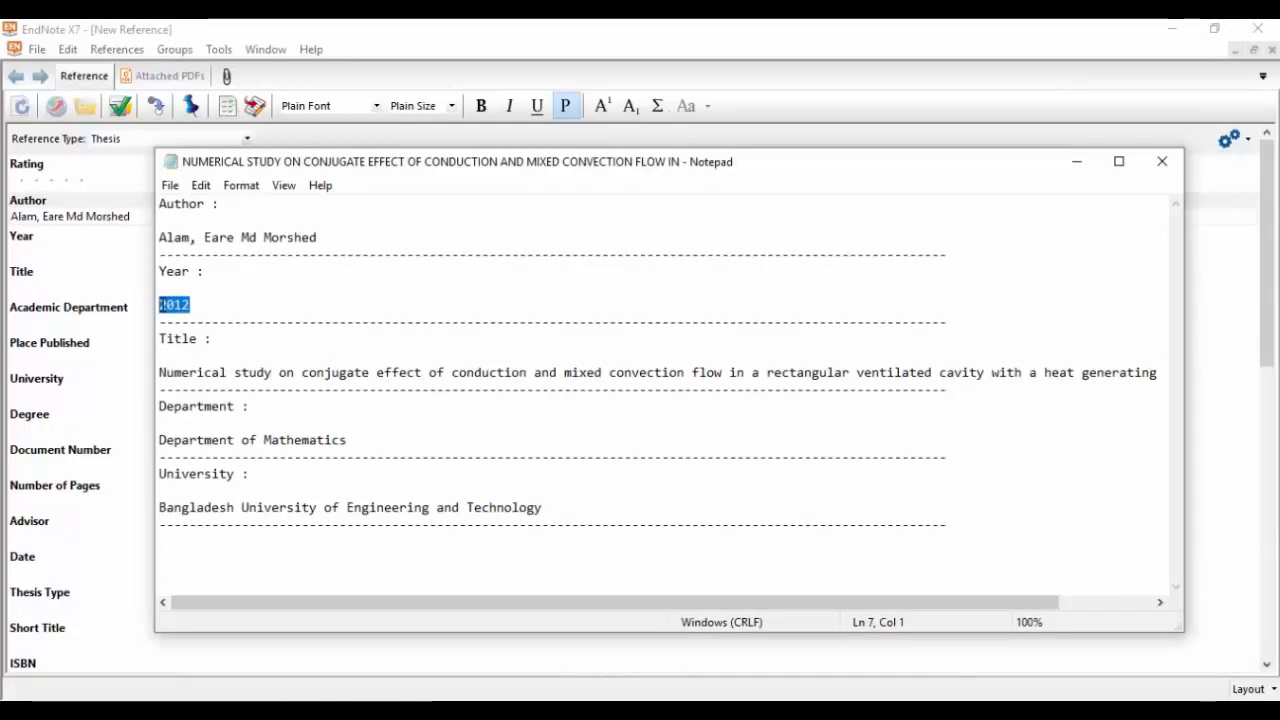
pyautogui.click(52, 251)
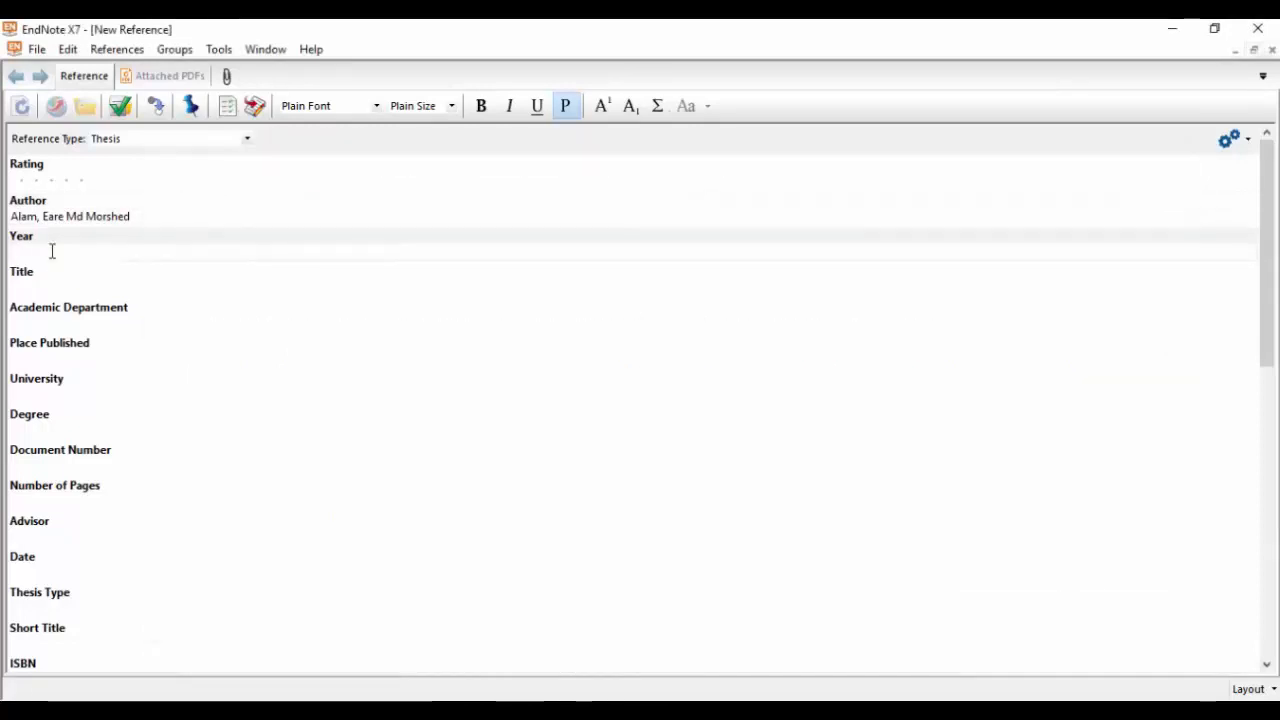
pyautogui.hotkey('ctrl', 'v')
# - Copy the full thesis title, beginning "Numerical study on conjugate effect of conduction", from the thesis notes into the reference's Title field
pyautogui.click(465, 705)
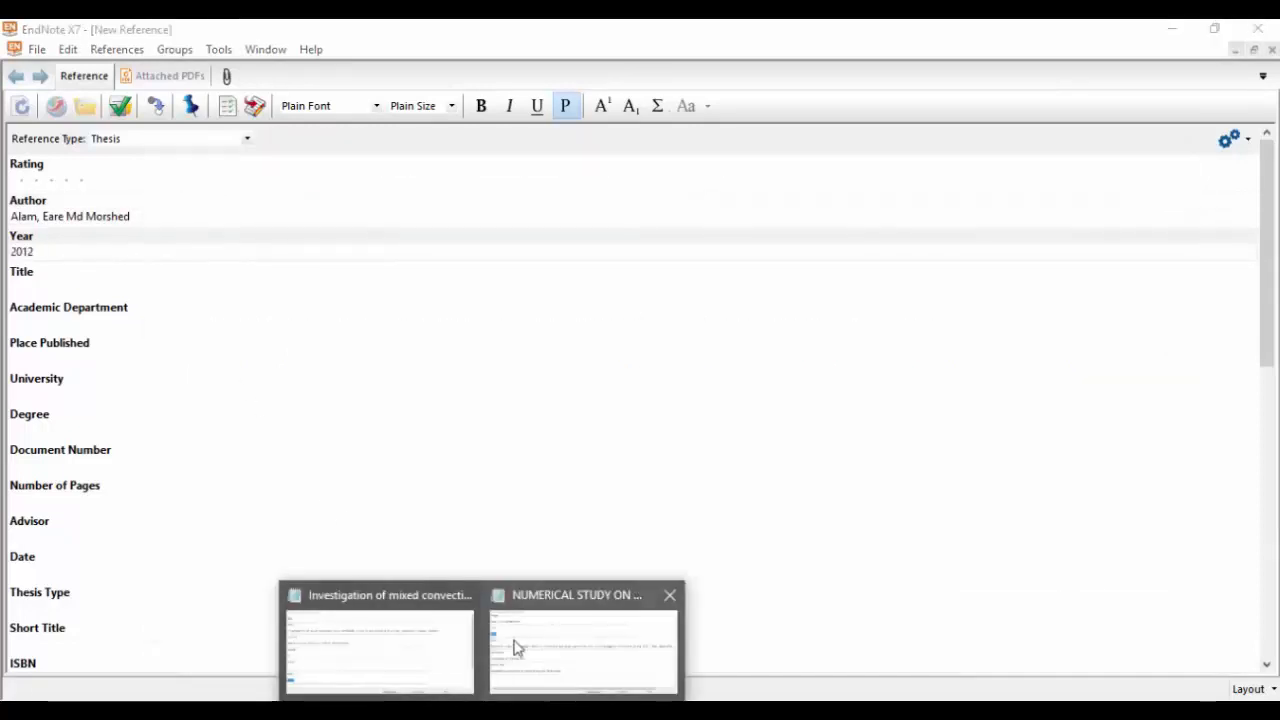
pyautogui.click(517, 648)
pyautogui.moveTo(160, 372); pyautogui.dragTo(1173, 372)
pyautogui.hotkey('ctrl', 'c')
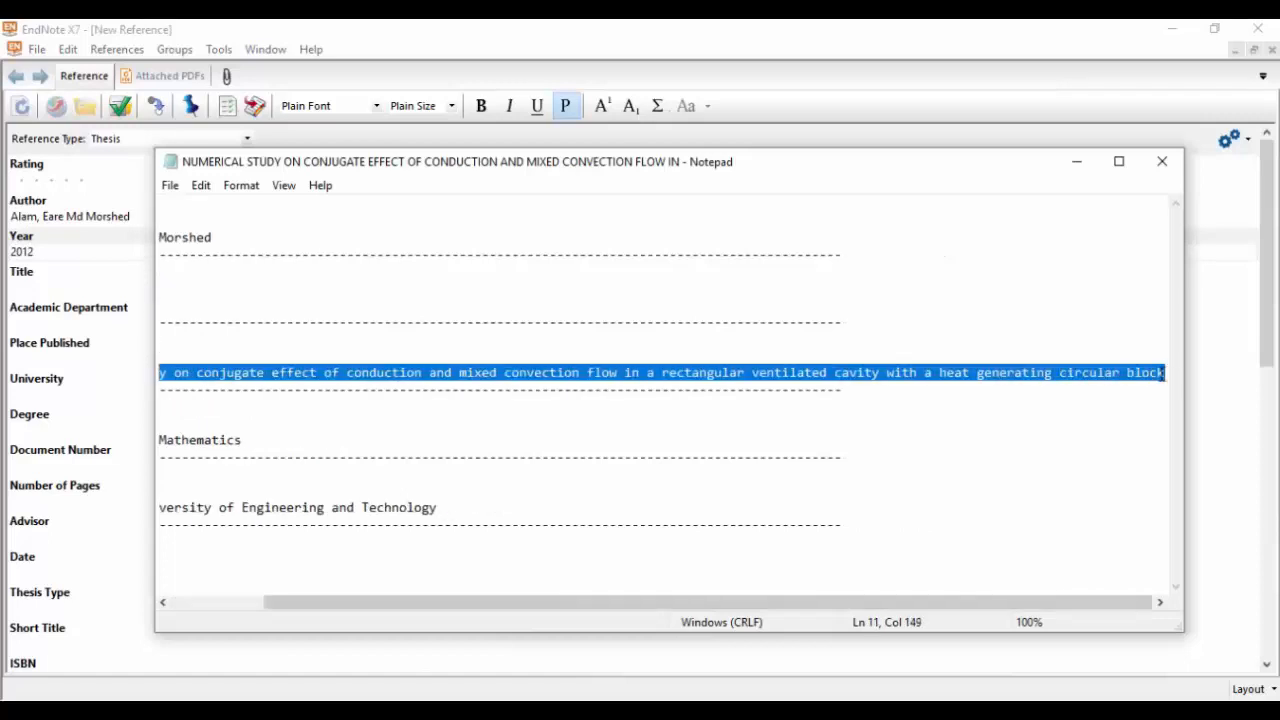
pyautogui.click(59, 289)
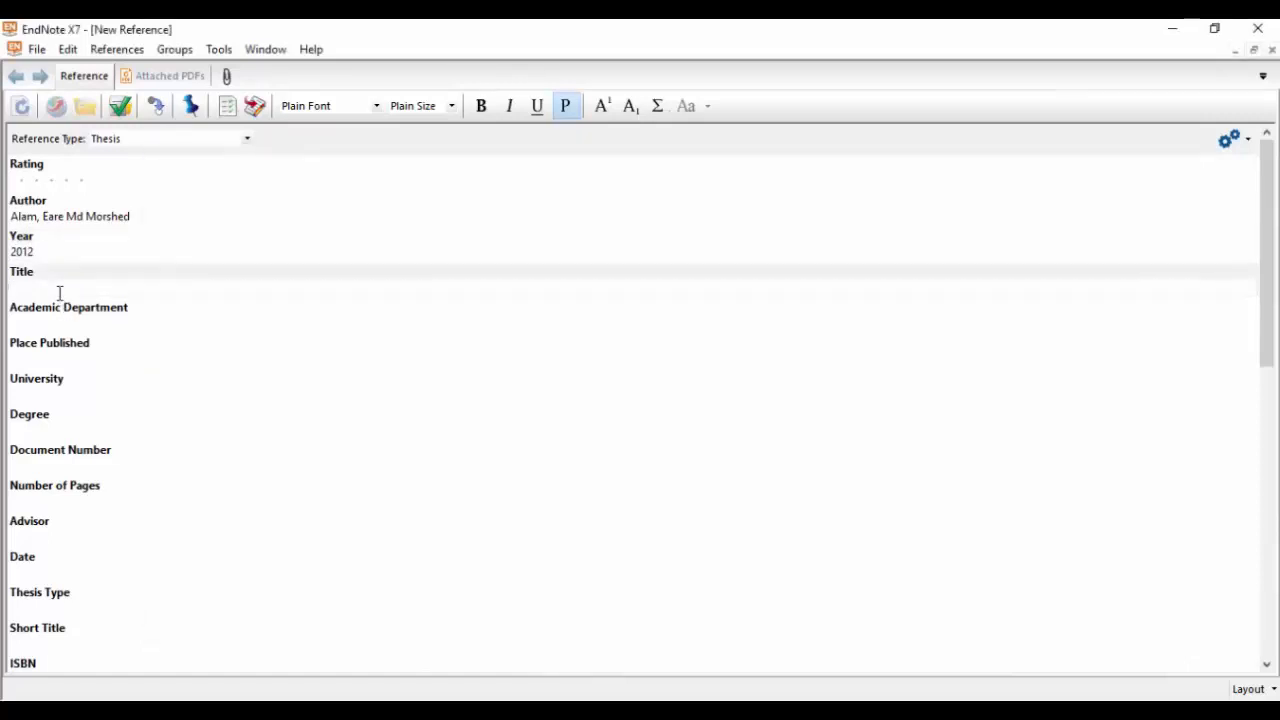
pyautogui.hotkey('ctrl', 'v')
# - Copy "Department of Mathematics" from the thesis's Notepad notes into the thesis reference's Academic Department field
pyautogui.moveTo(482, 700)
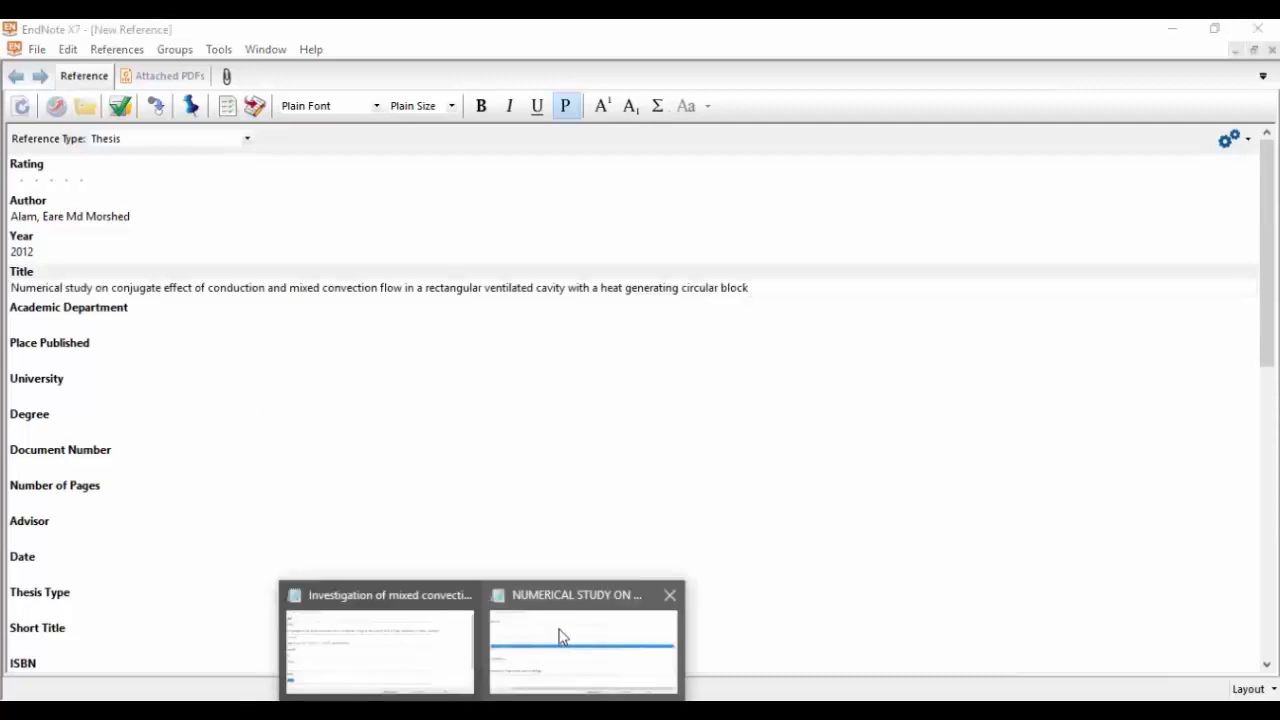
pyautogui.click(561, 637)
pyautogui.moveTo(250, 442); pyautogui.dragTo(116, 443)
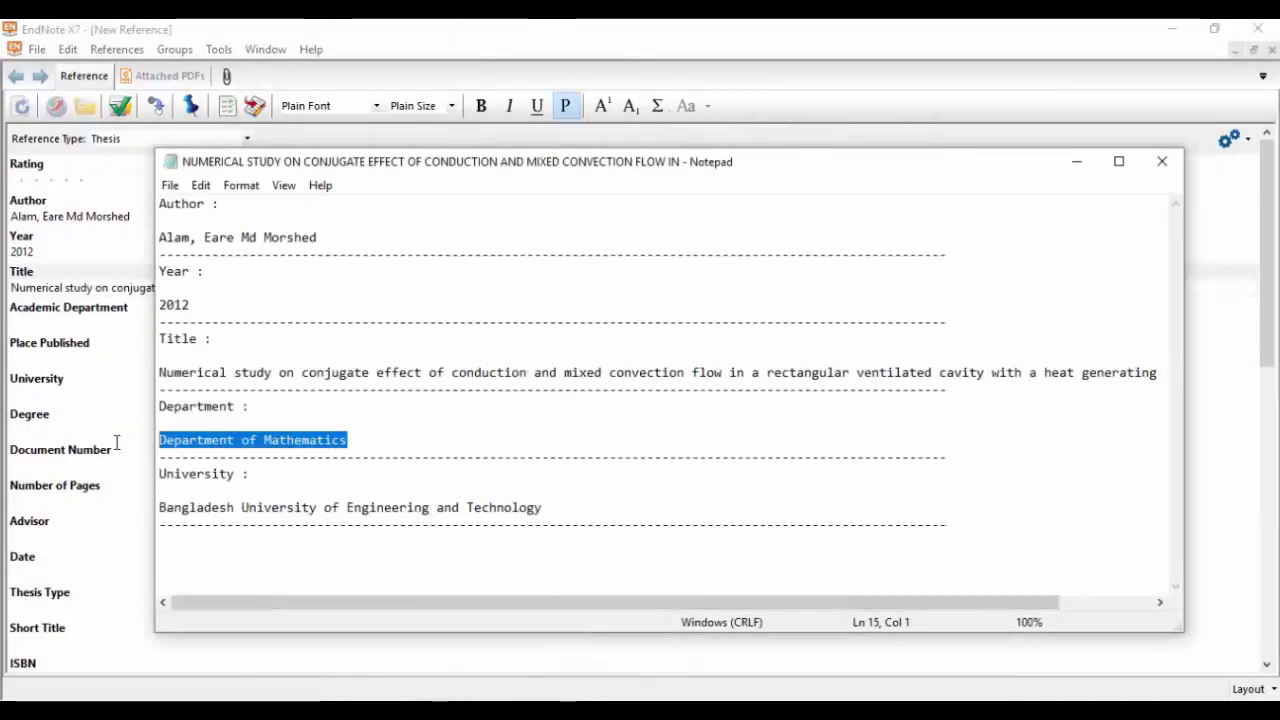
pyautogui.rightClick(178, 438)
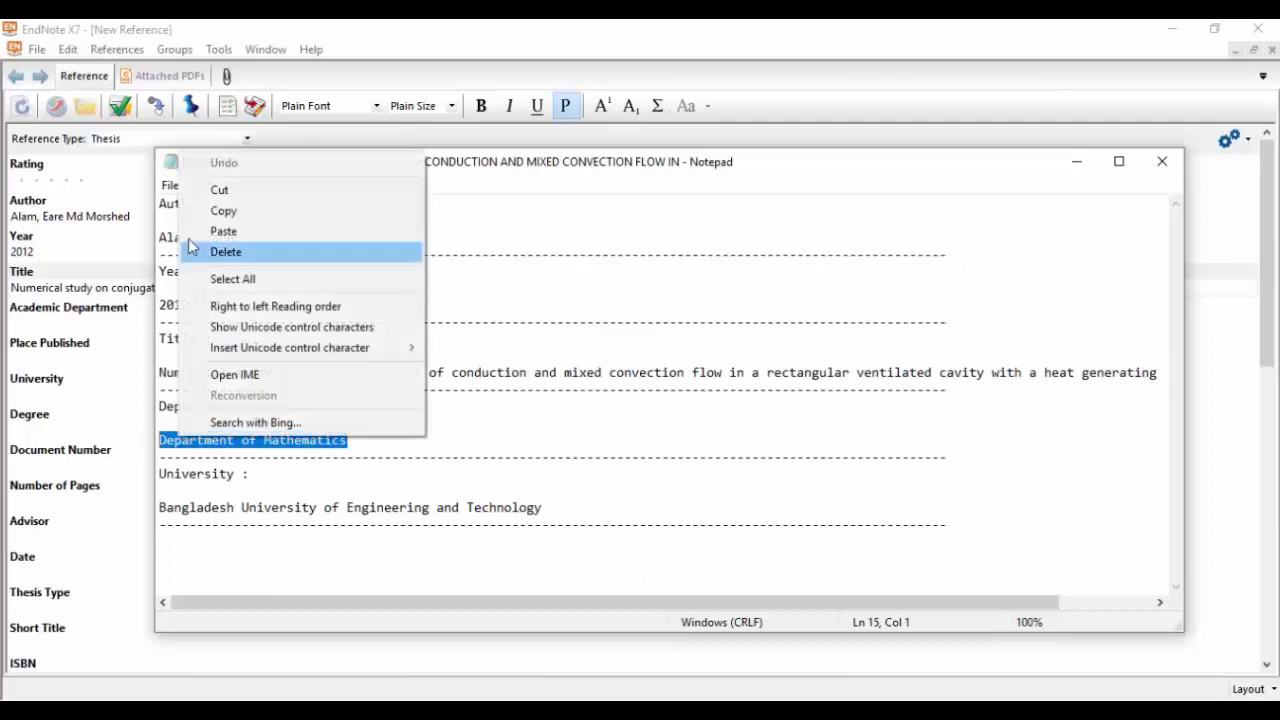
pyautogui.click(222, 210)
pyautogui.click(90, 324)
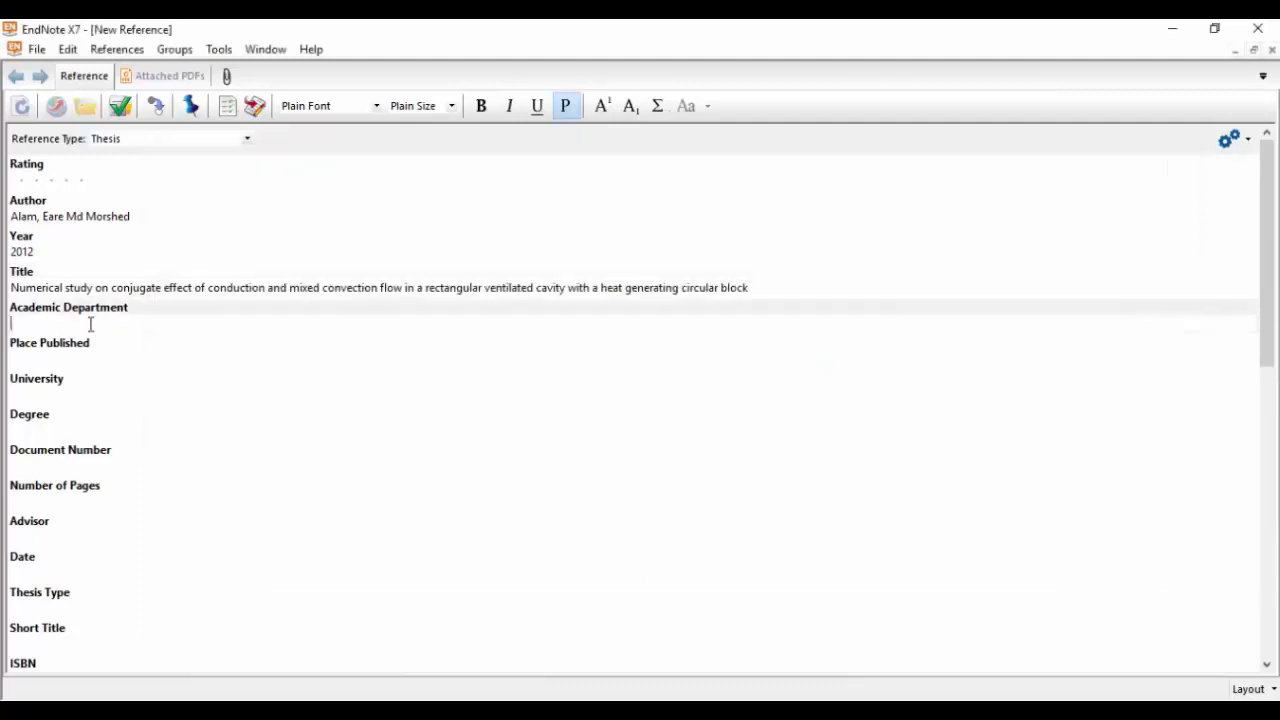
pyautogui.hotkey('ctrl', 'v')
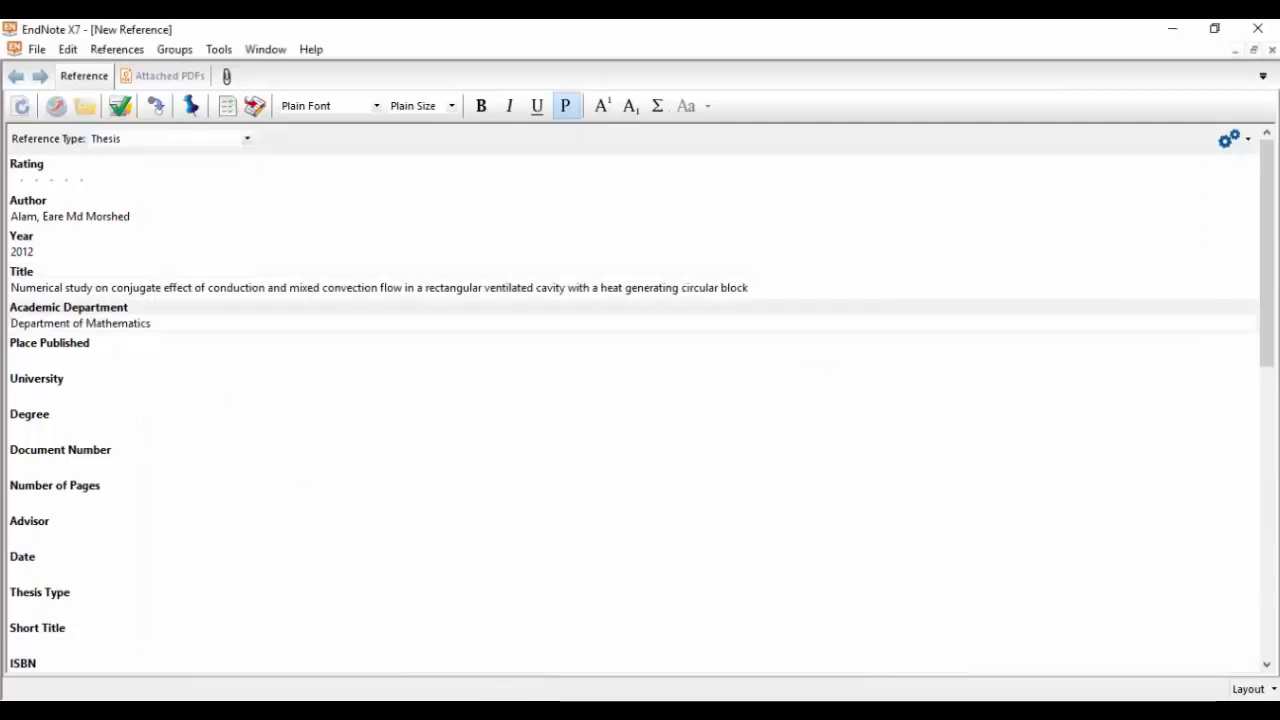
# - Copy "Bangladesh University of Engineering and Technology" from the thesis notes into the University field, then close the reference and save its changes
pyautogui.click(531, 650)
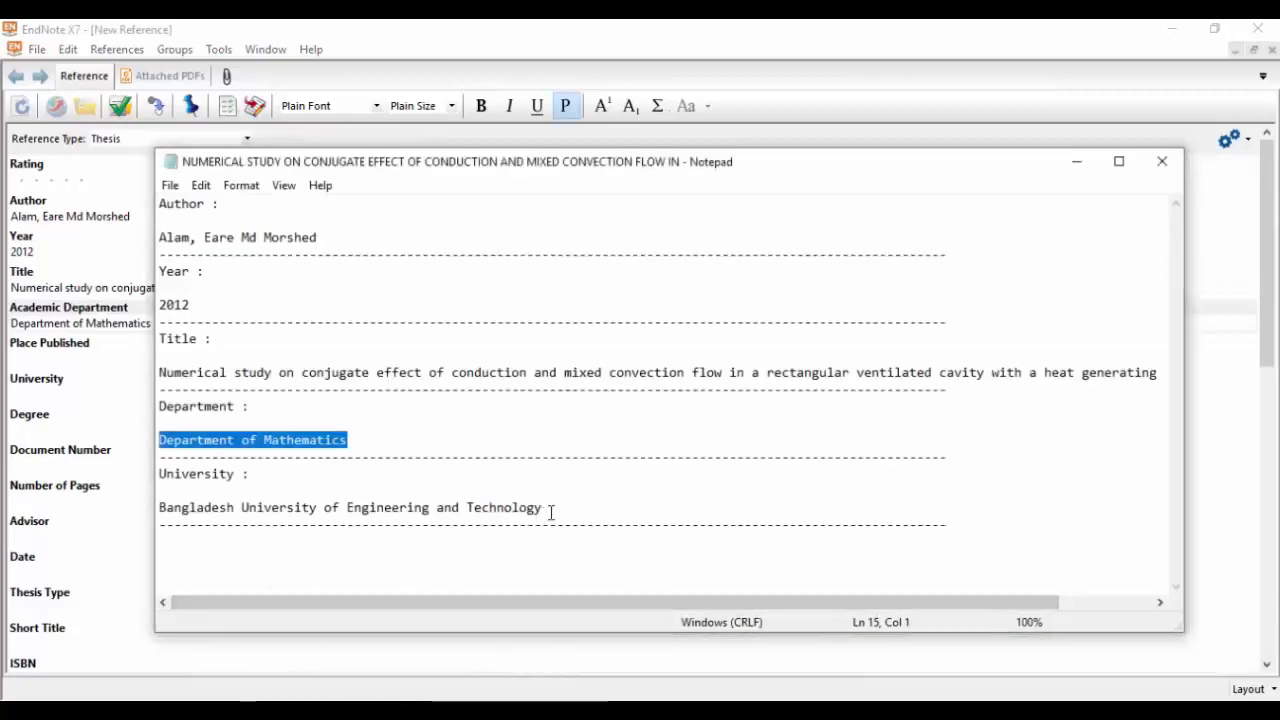
pyautogui.moveTo(545, 508); pyautogui.dragTo(148, 515)
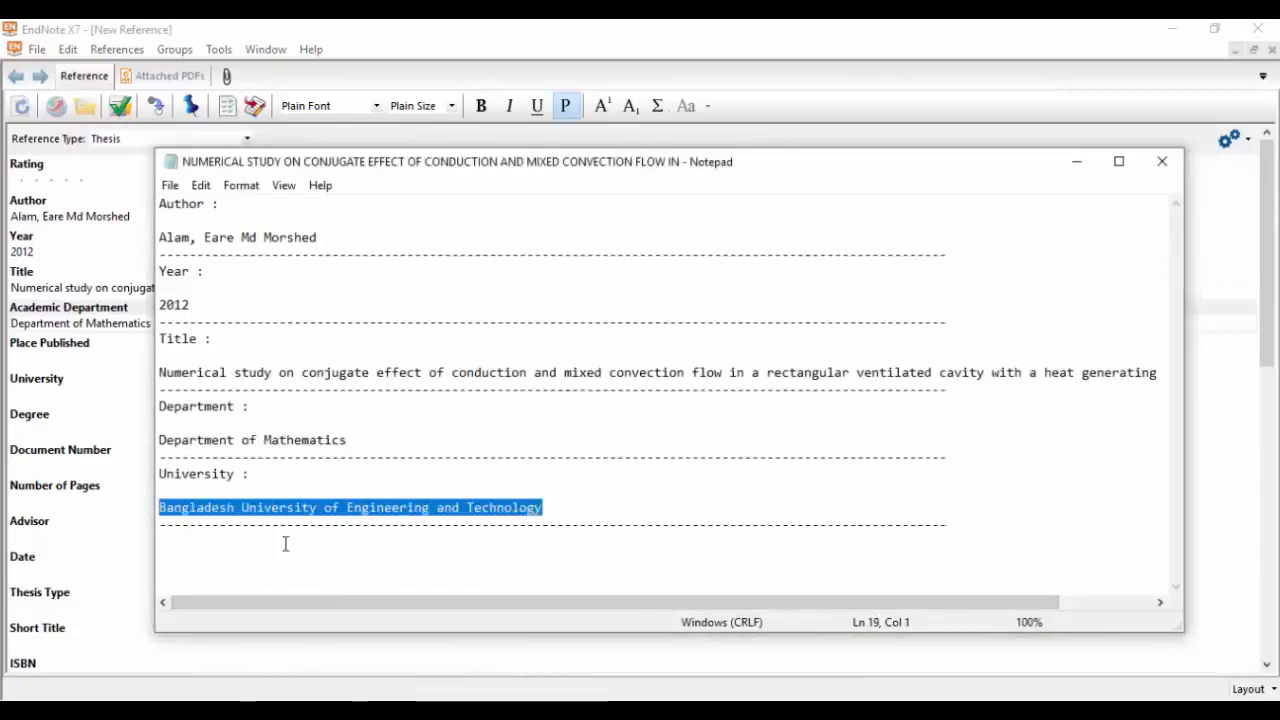
pyautogui.click(62, 396)
pyautogui.hotkey('ctrl', 'v')
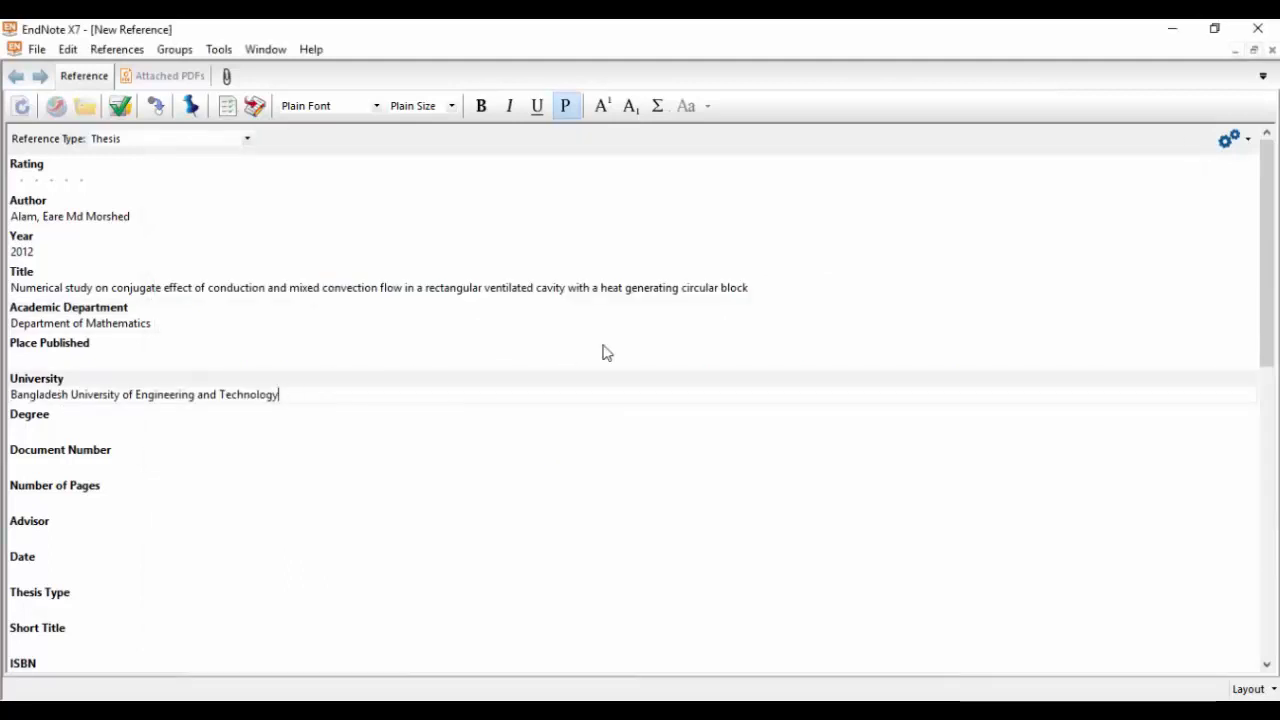
pyautogui.click(1272, 49)
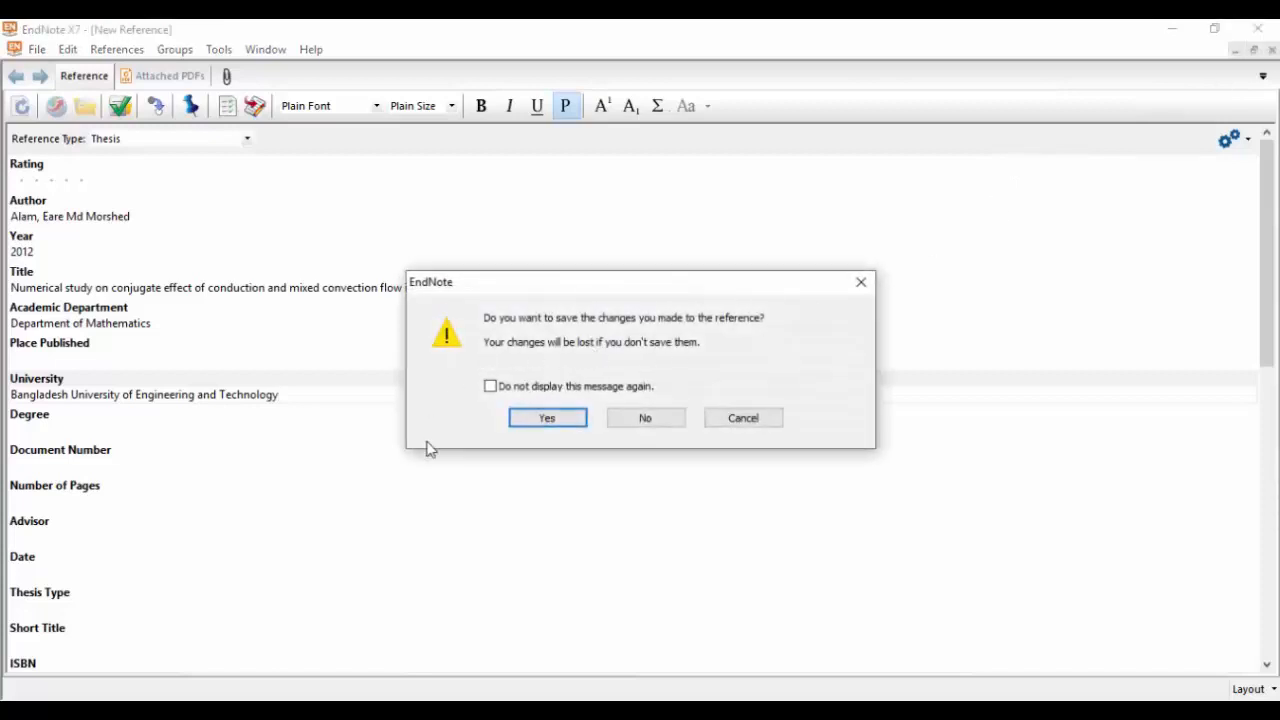
pyautogui.click(547, 418)
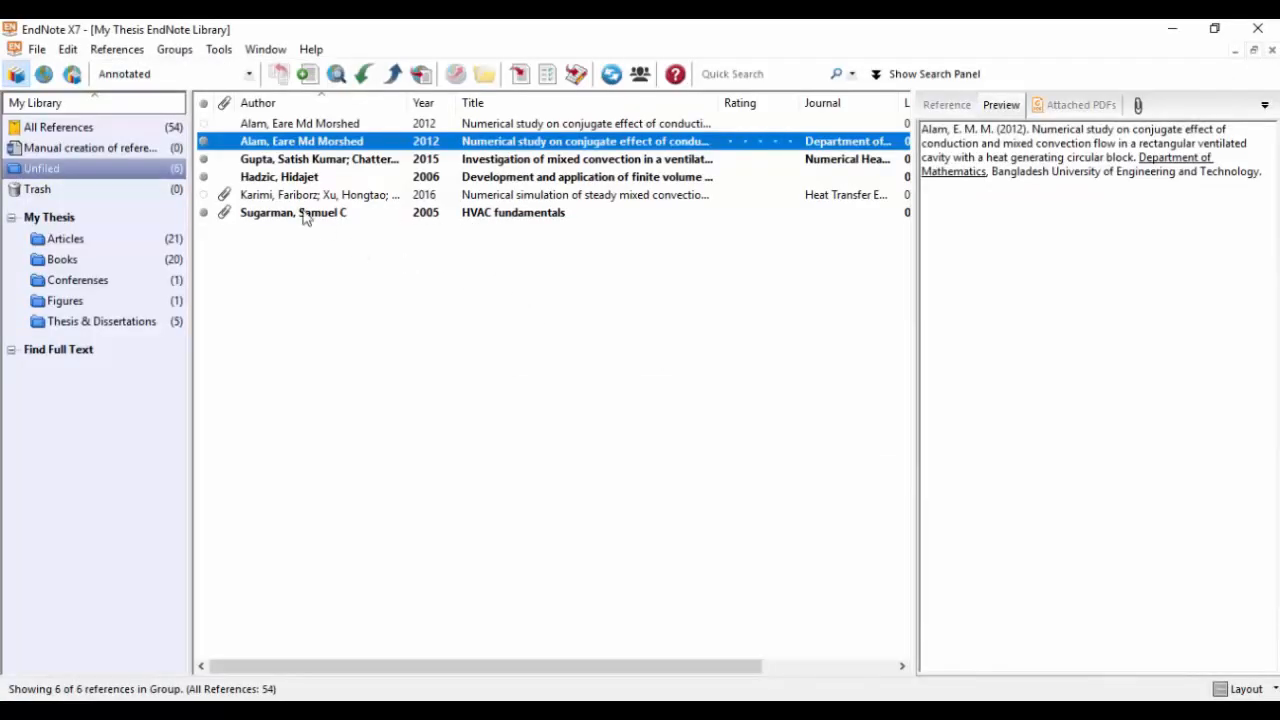
# - Select only the 2015 mixed convection article in EndNote and insert it in Word as a citation after "et al" in the first body paragraph
pyautogui.keyDown('ctrl'); pyautogui.click(290, 163); pyautogui.keyUp('ctrl')
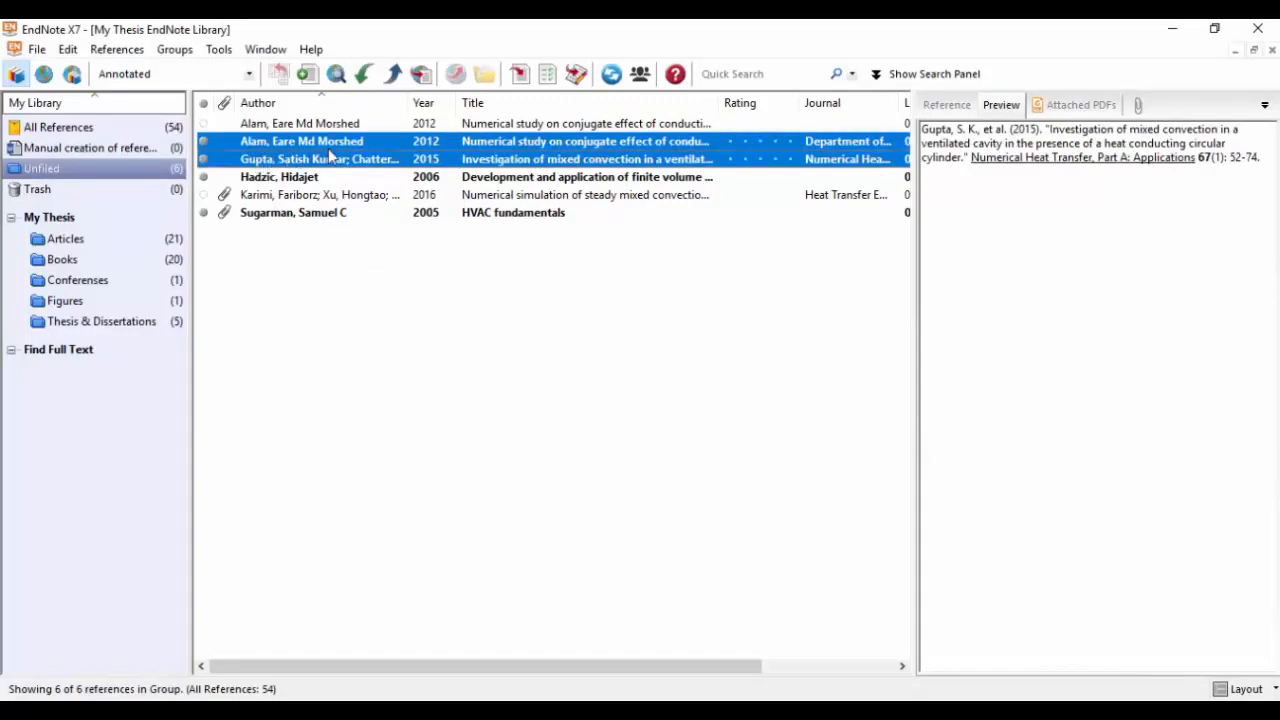
pyautogui.click(331, 162)
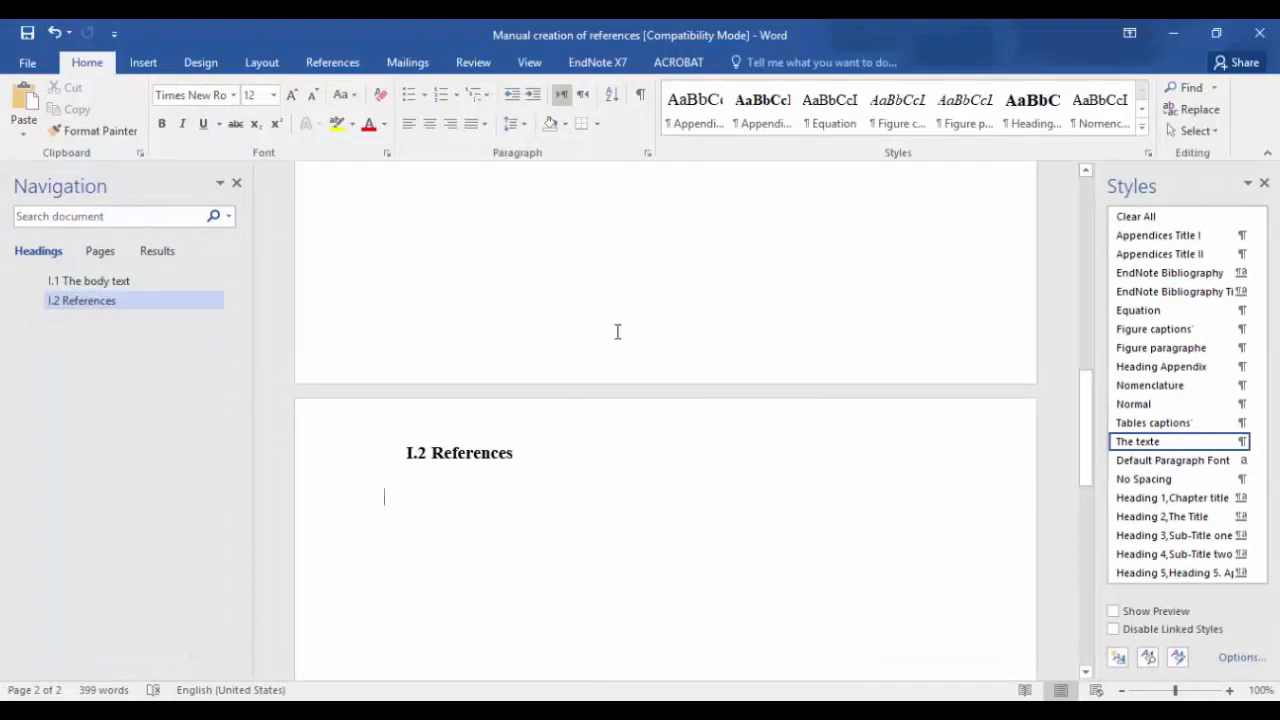
pyautogui.scroll(15, 617, 332)
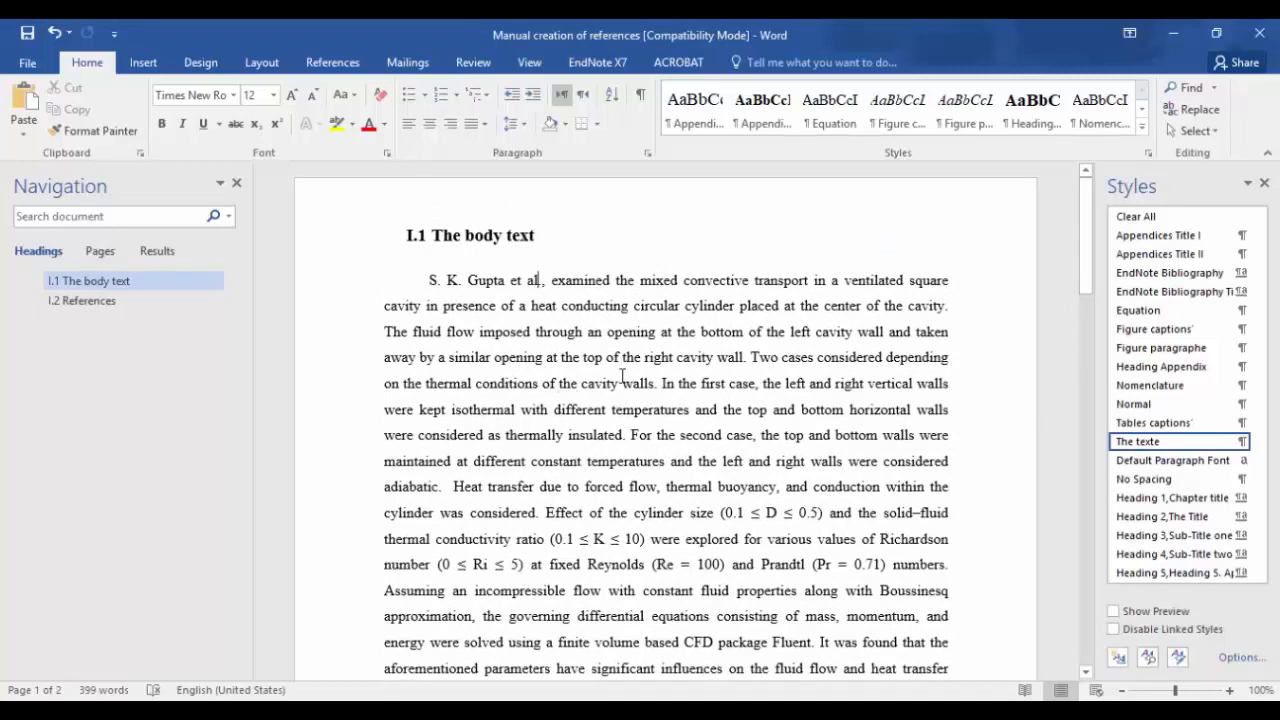
pyautogui.click(595, 63)
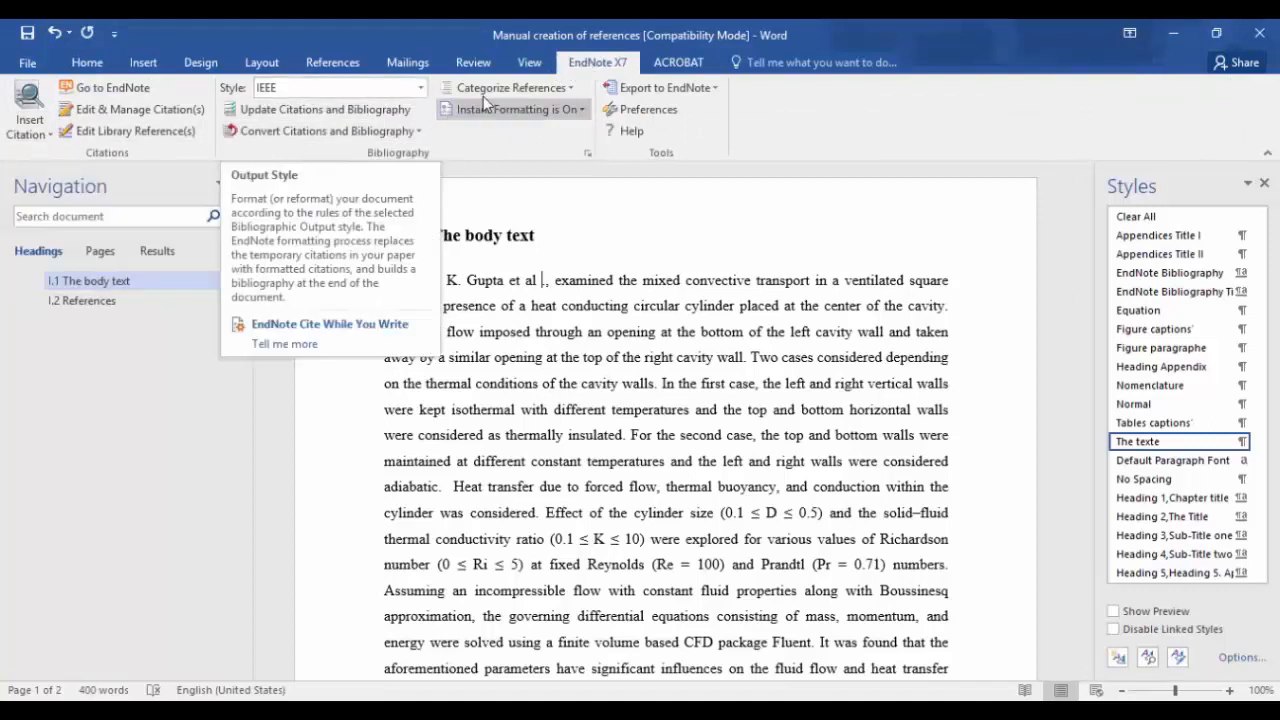
pyautogui.click(420, 88)
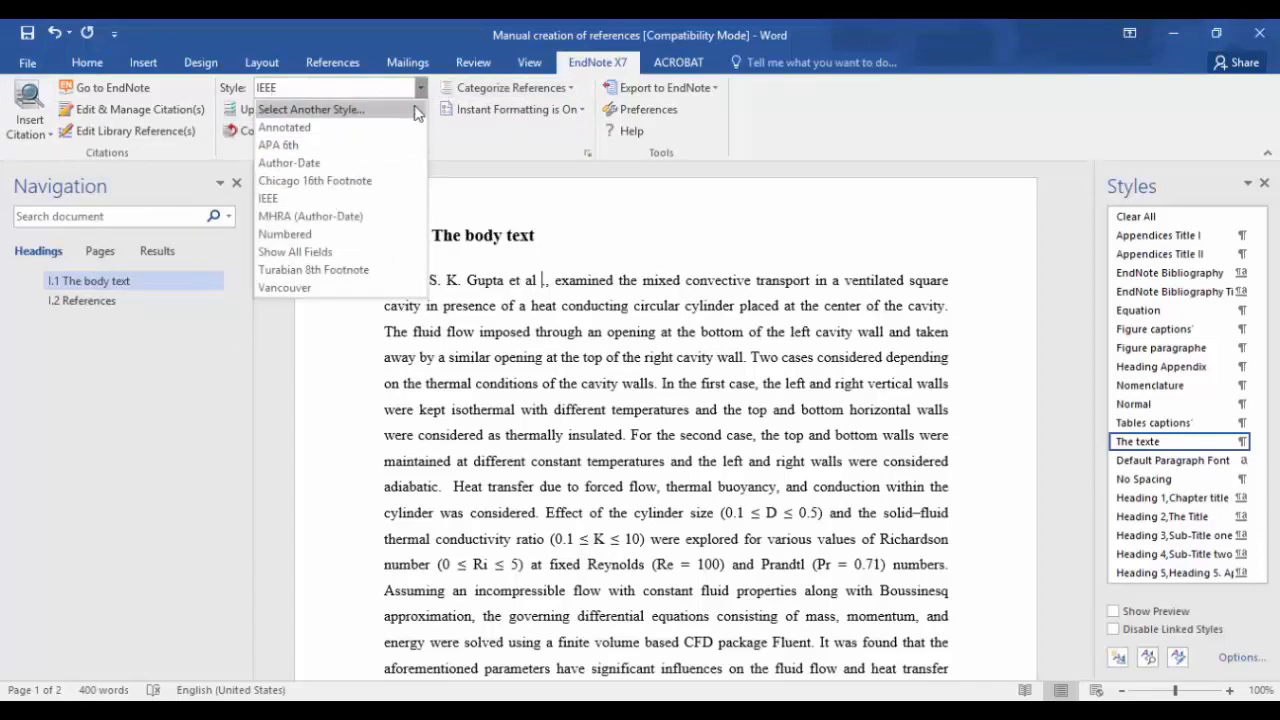
pyautogui.click(425, 93)
pyautogui.click(30, 126)
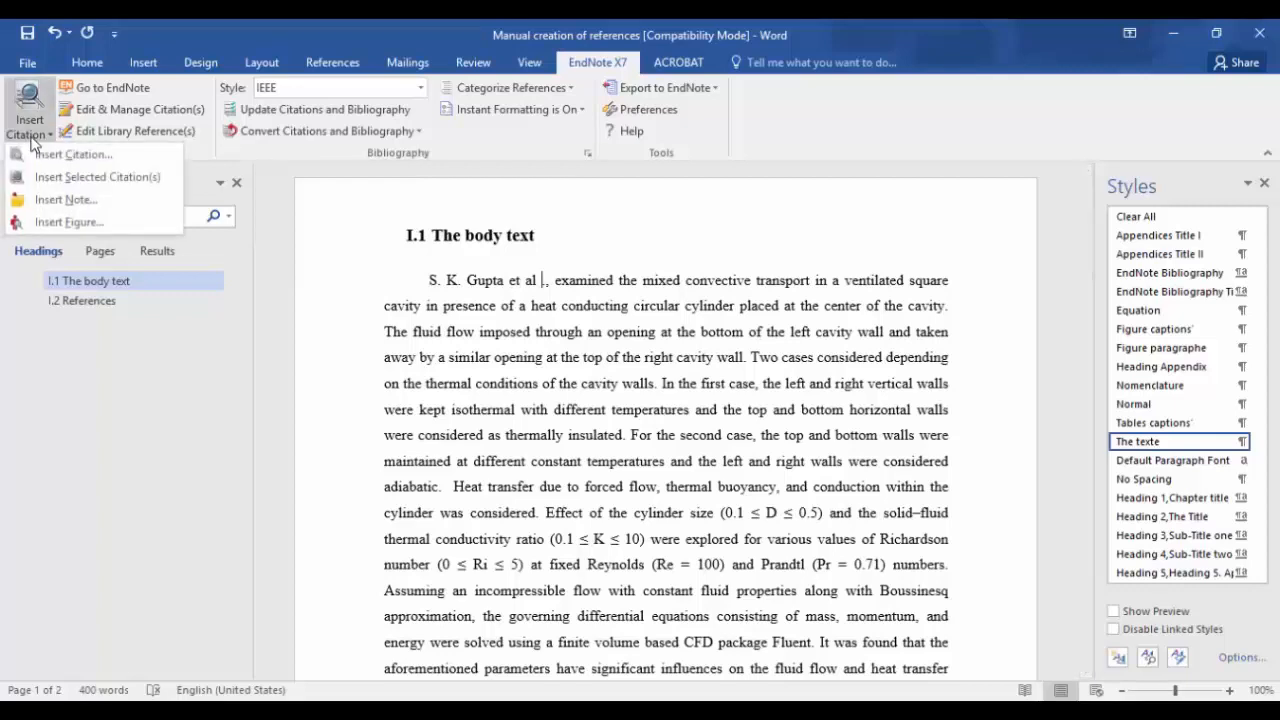
pyautogui.click(131, 177)
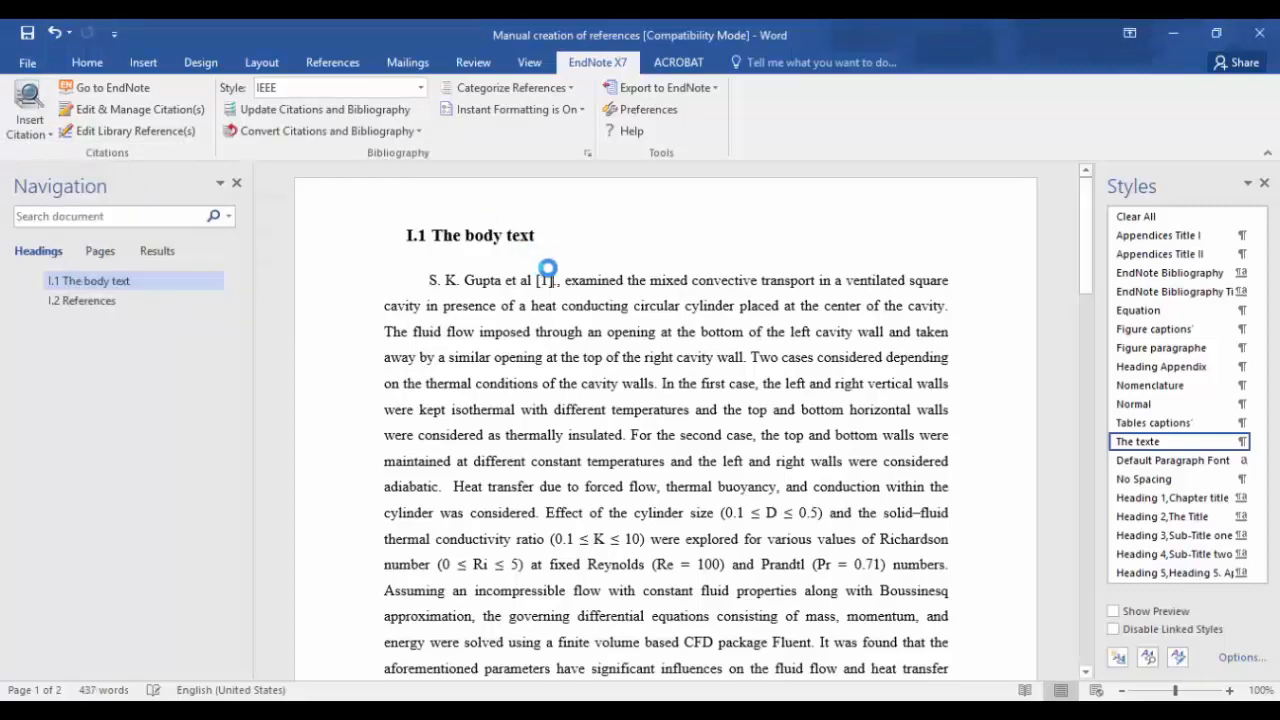
pyautogui.scroll(-2, 566, 291)
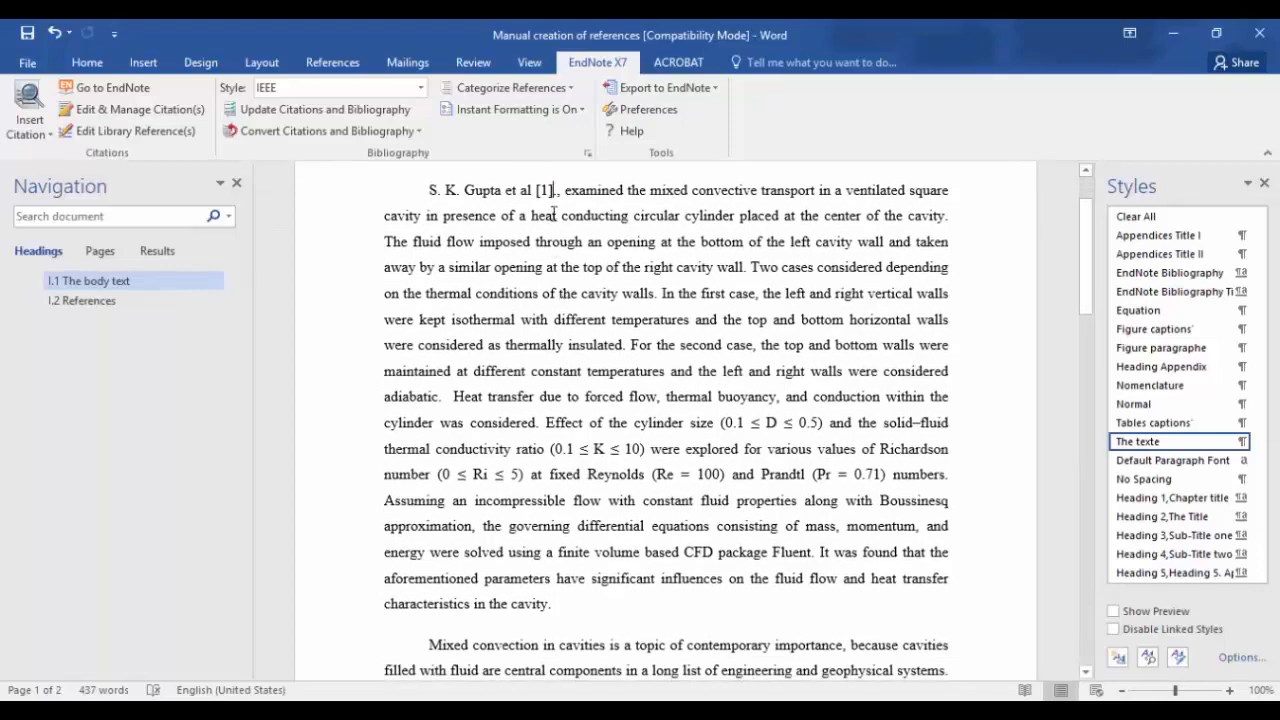
pyautogui.scroll(-15, 553, 215)
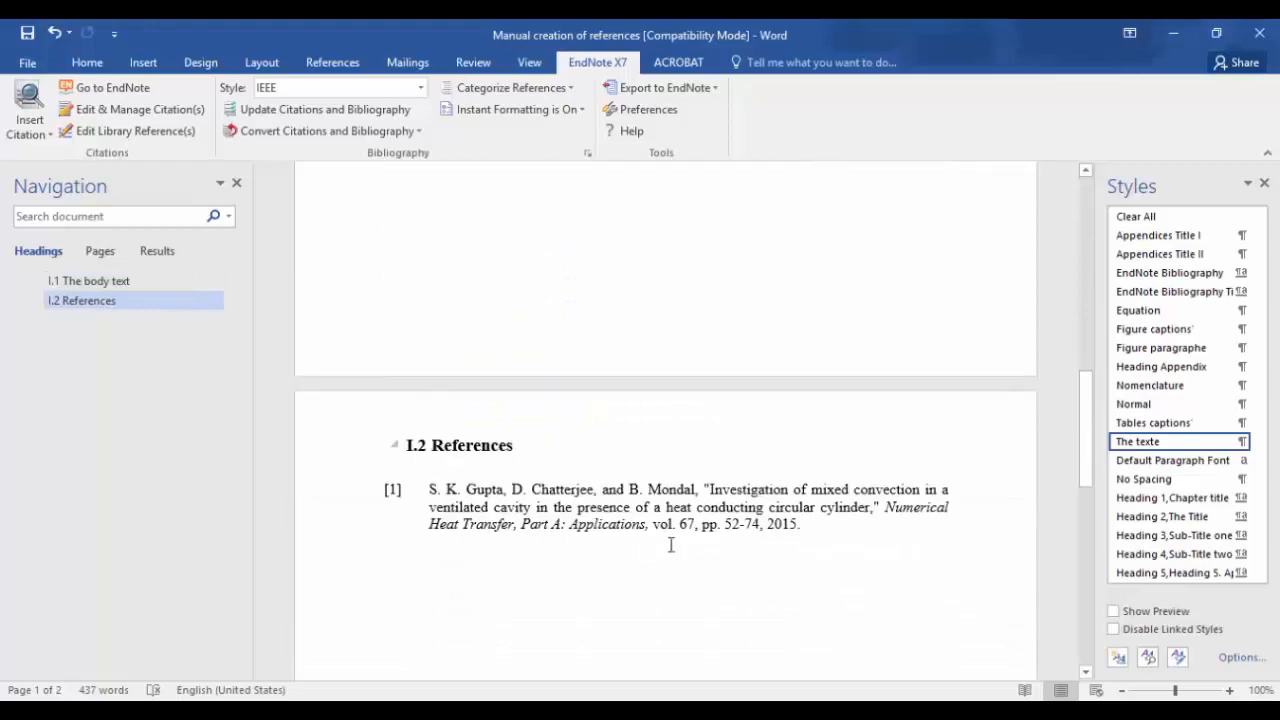
# - Select the new 2012 thesis reference in EndNote and insert it in Word as a citation after "lid-driven cavities" at the second paragraph's end
pyautogui.scroll(5, 612, 502)
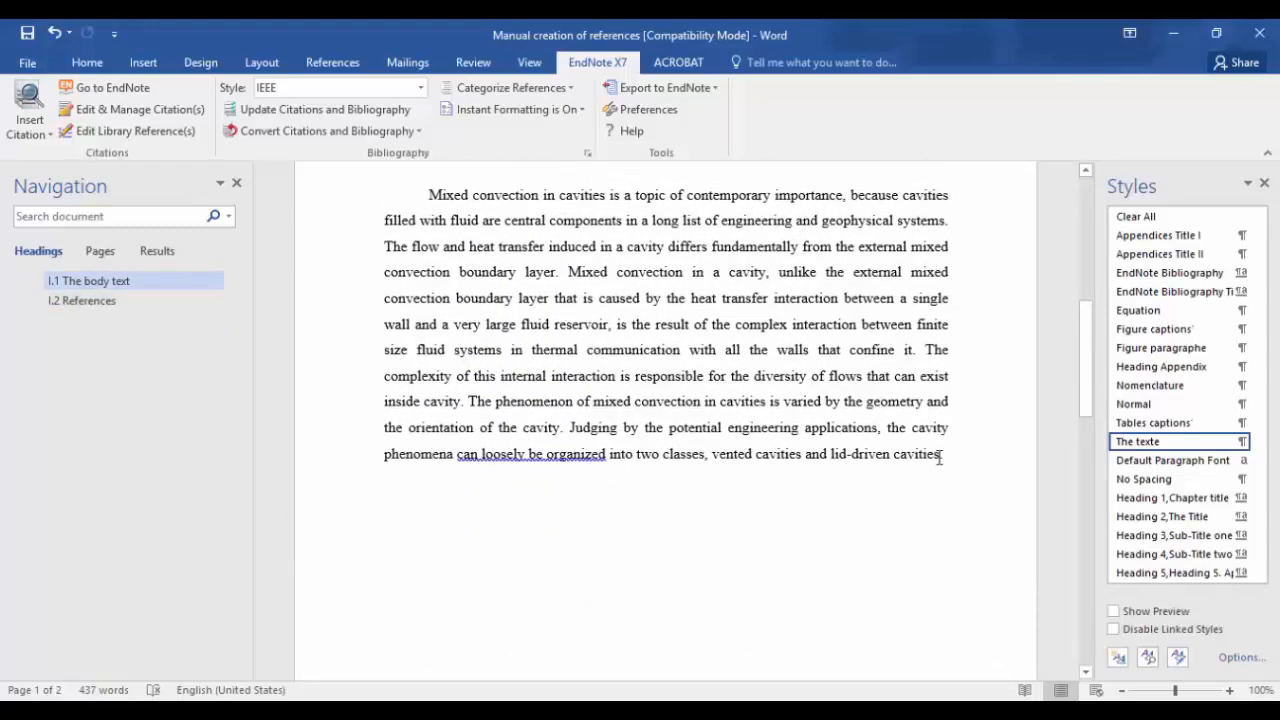
pyautogui.hotkey('ctrl', 'z')
pyautogui.click(604, 712)
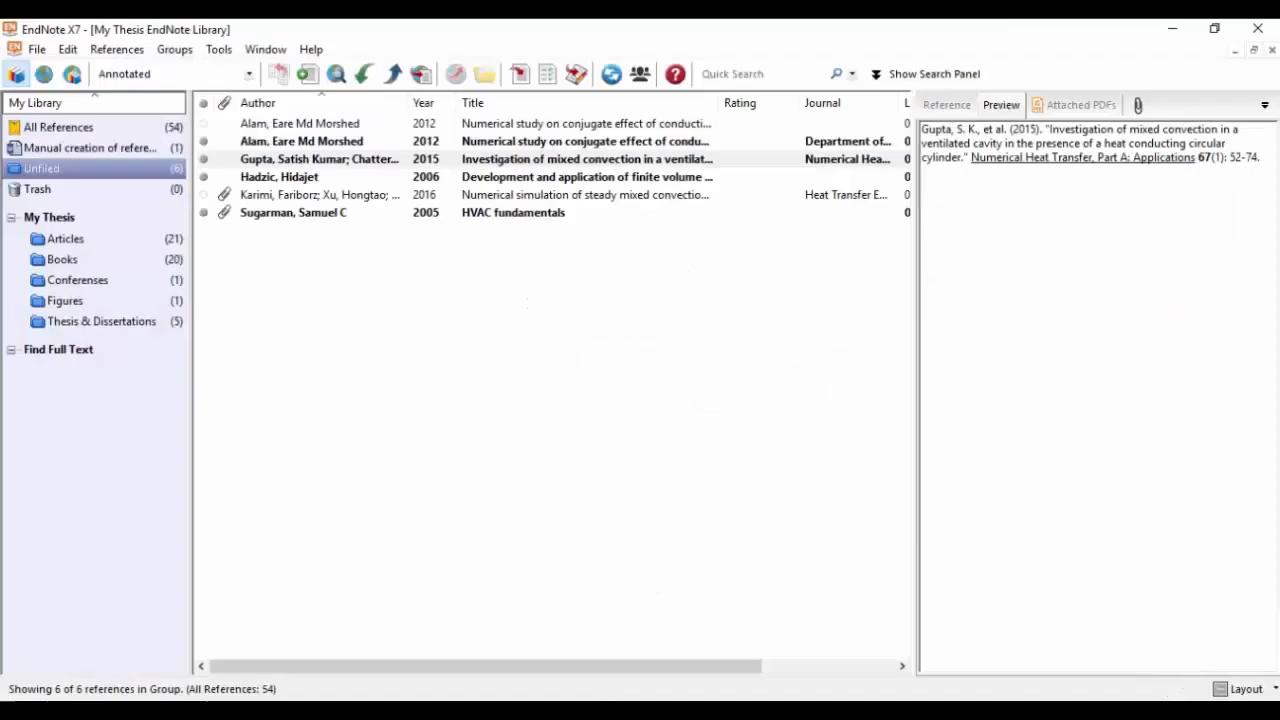
pyautogui.click(311, 141)
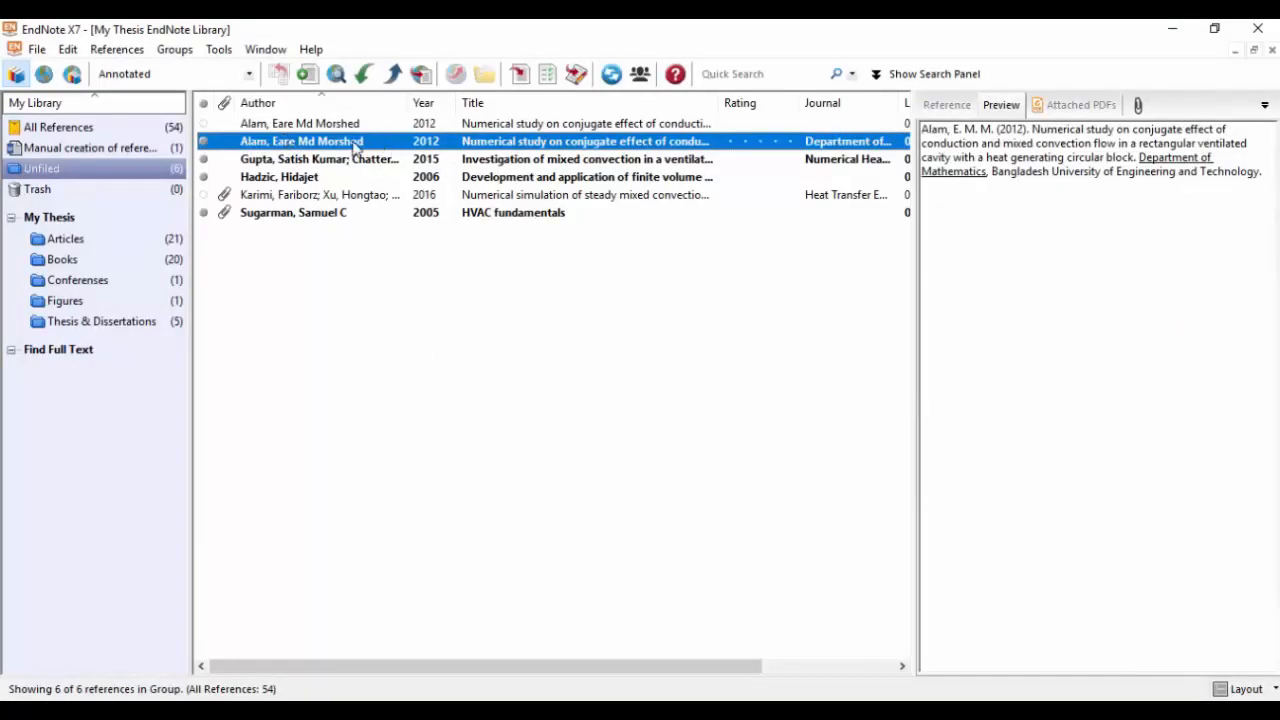
pyautogui.click(640, 712)
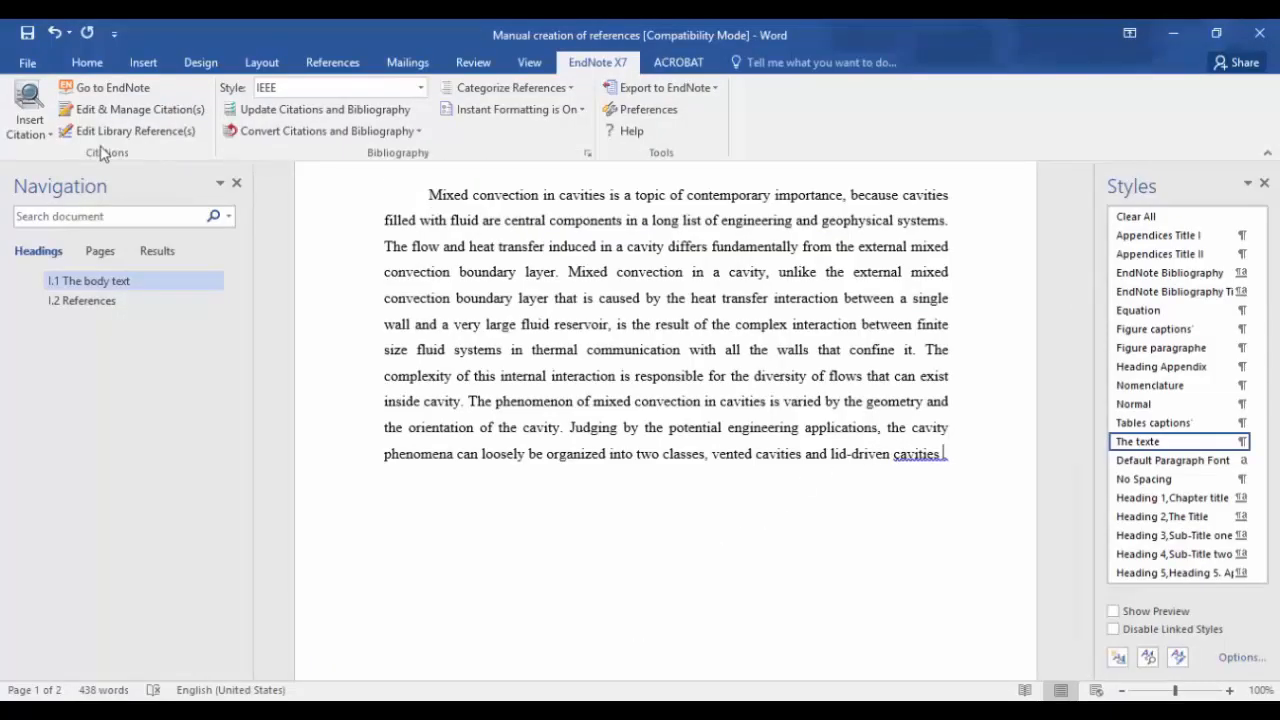
pyautogui.click(32, 134)
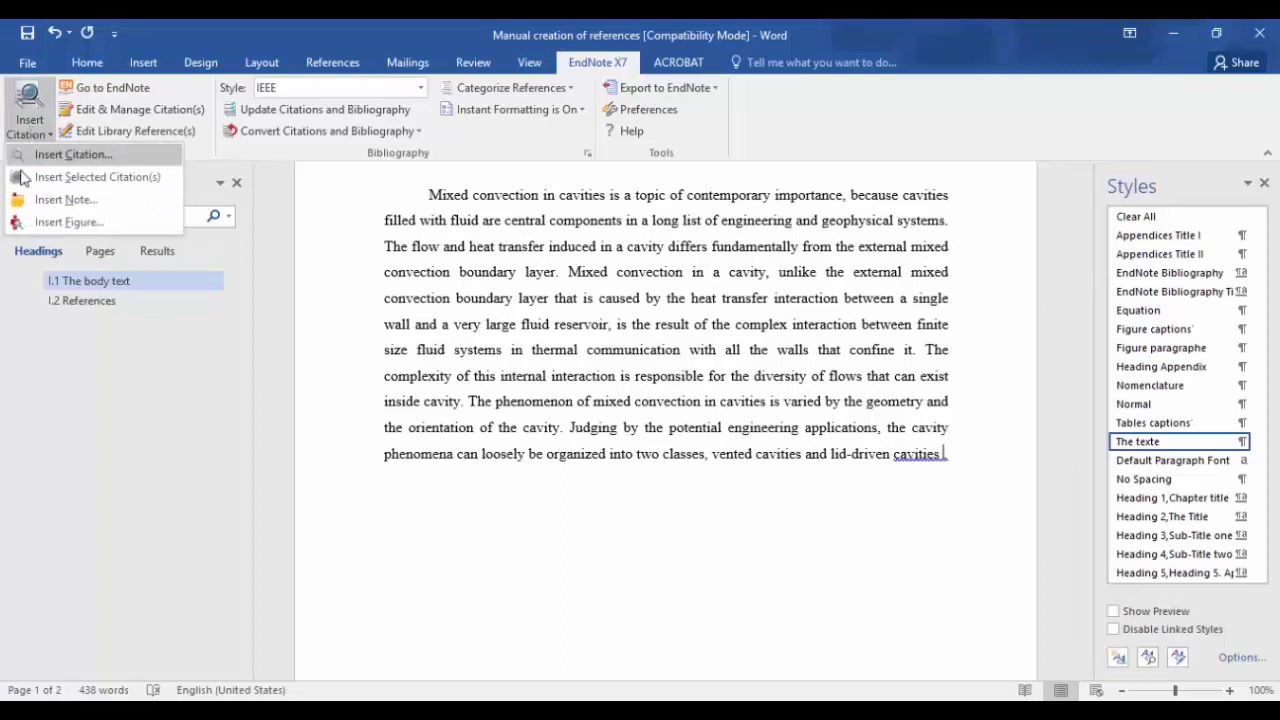
pyautogui.click(73, 180)
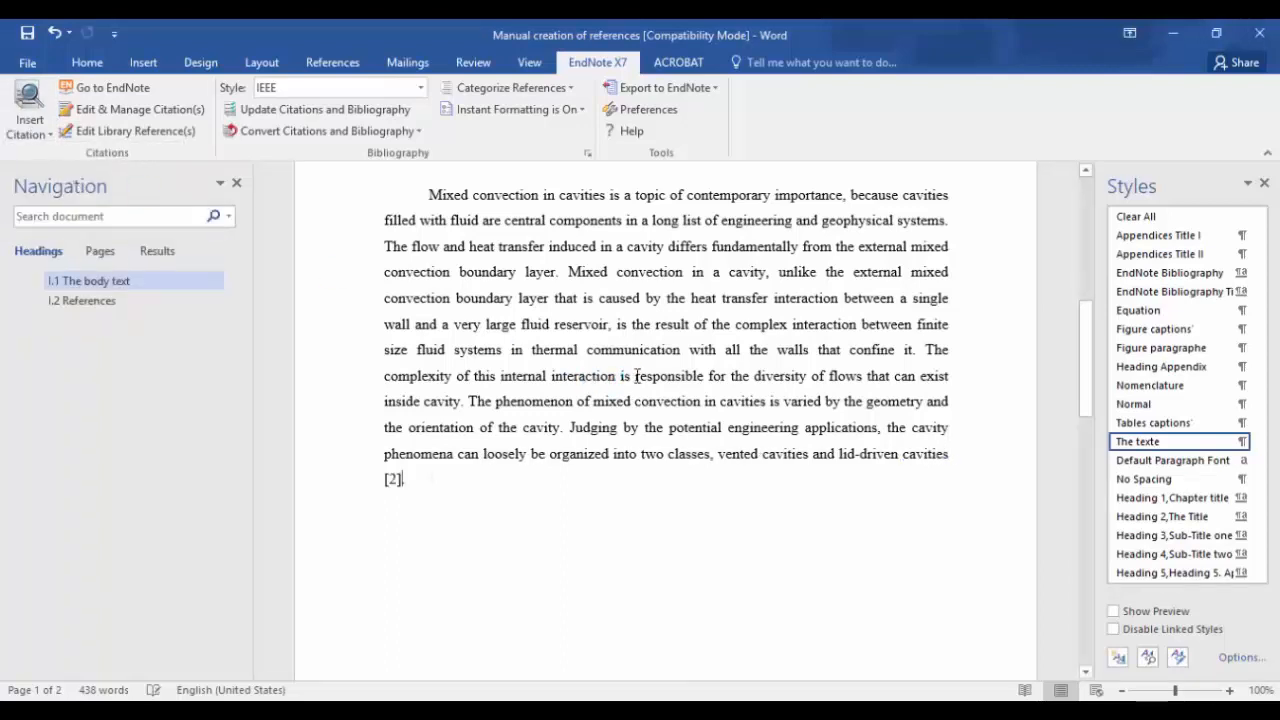
pyautogui.scroll(-4, 600, 350)
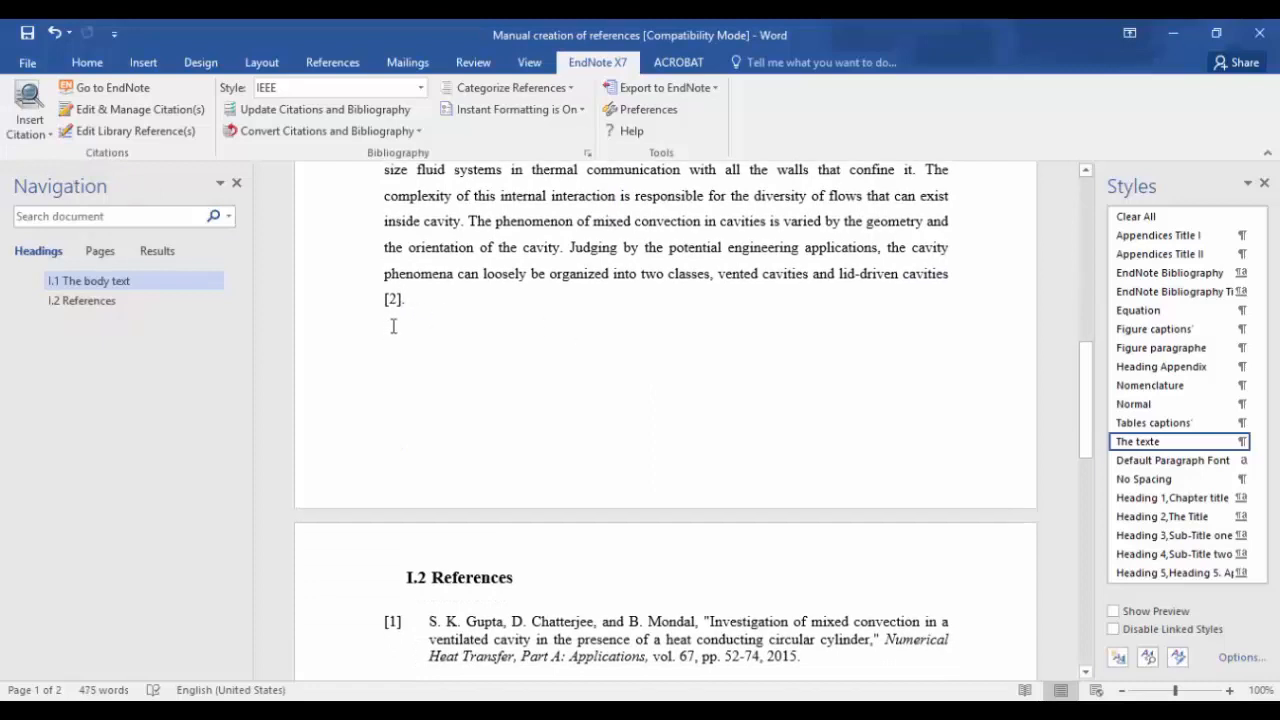
pyautogui.scroll(1, 405, 330)
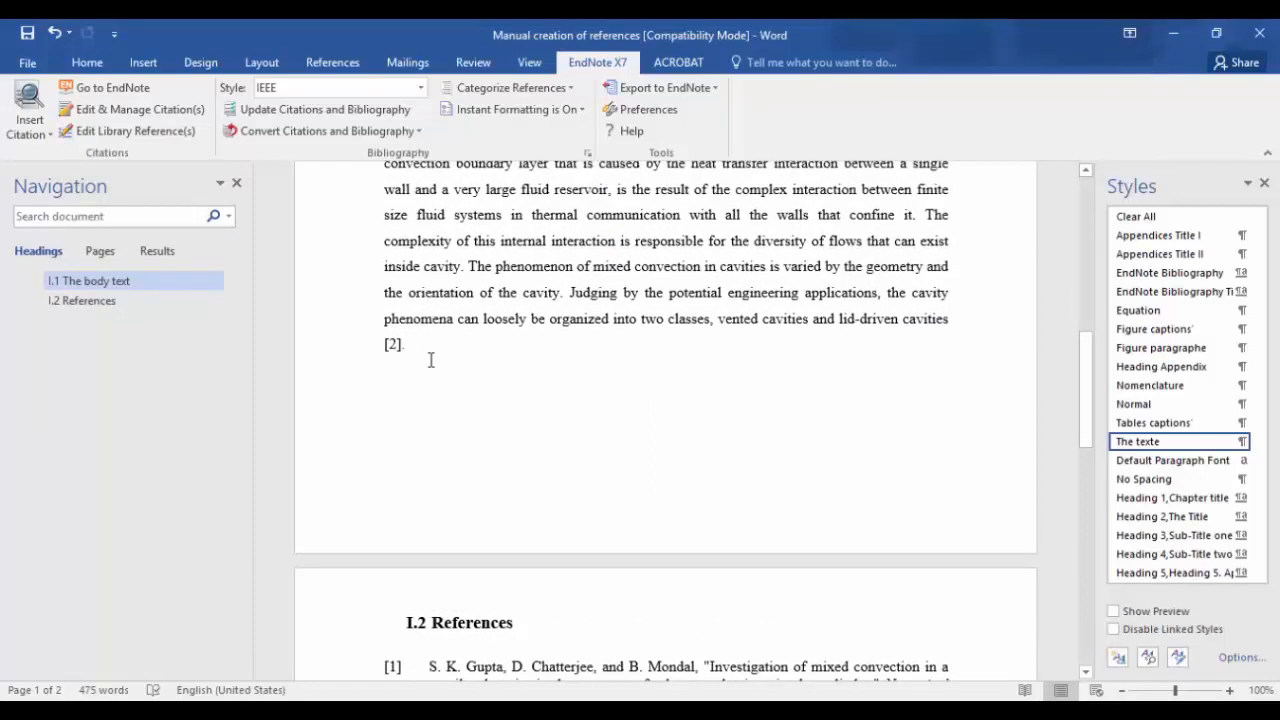
pyautogui.scroll(-4, 431, 360)
pyautogui.scroll(-1, 650, 555)
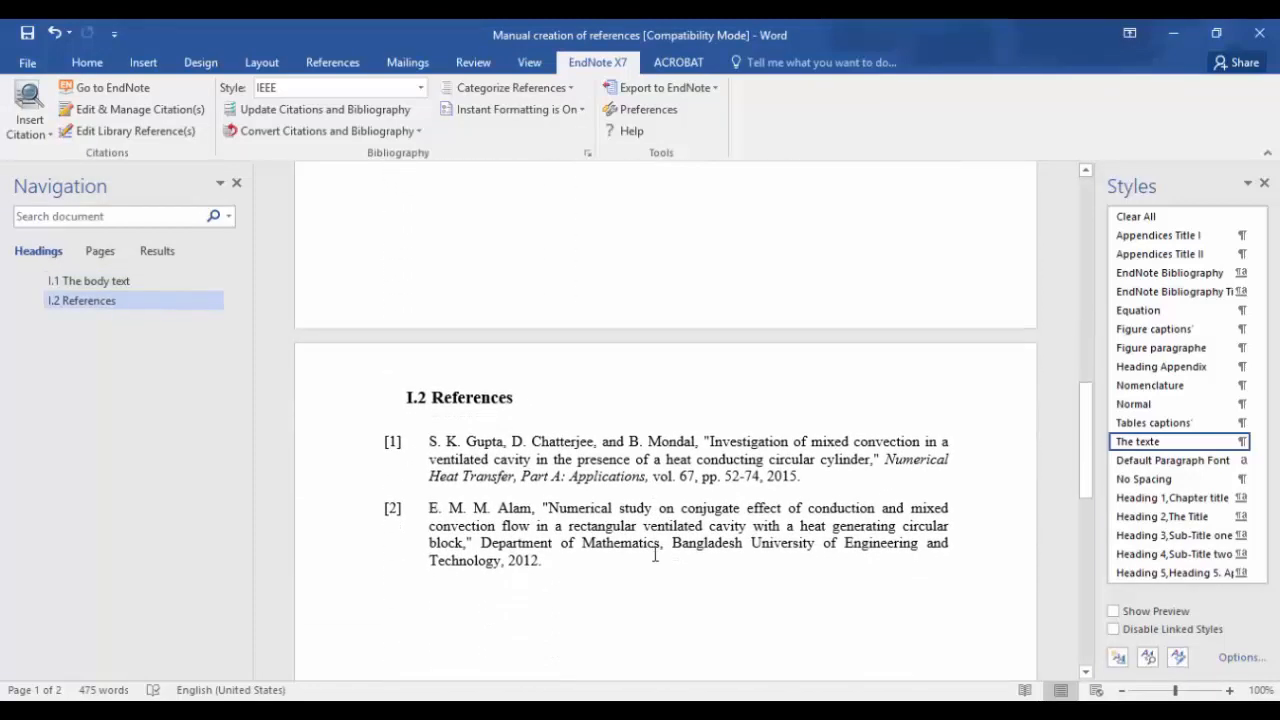